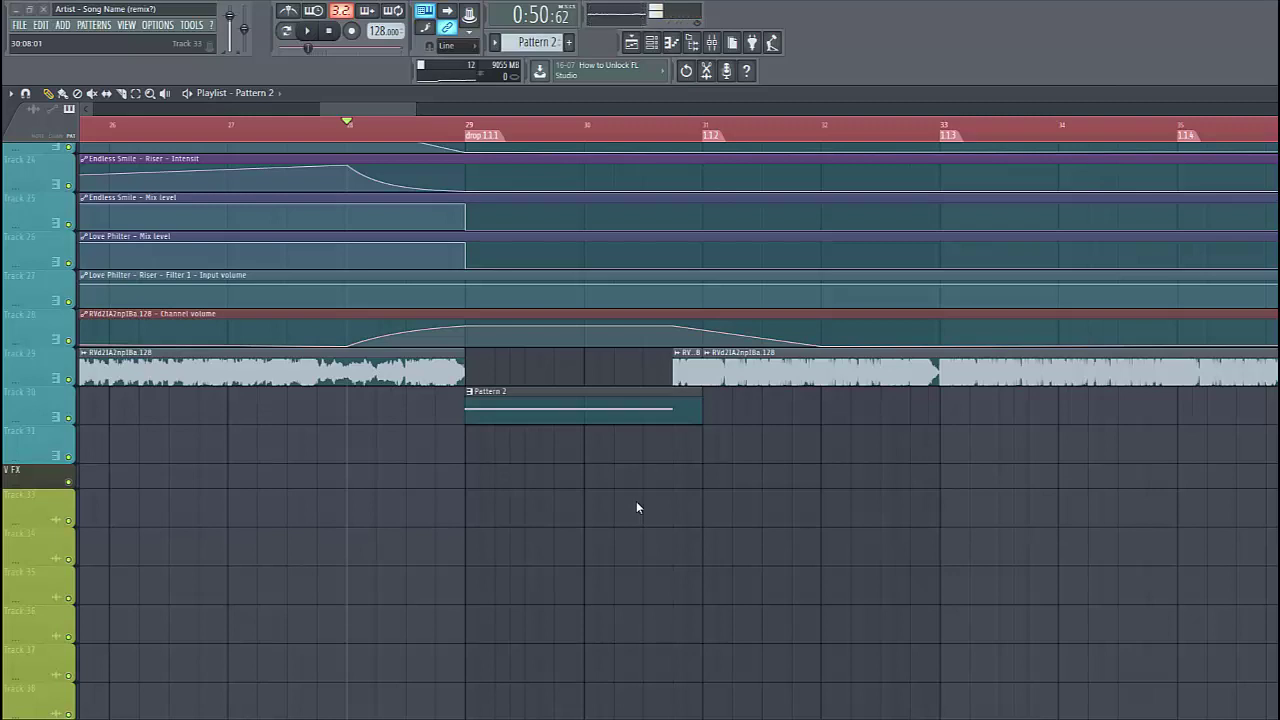
Play back the project's drop section to hear the BS Loopers bass in Serum
{"action": "key", "text": "space"}
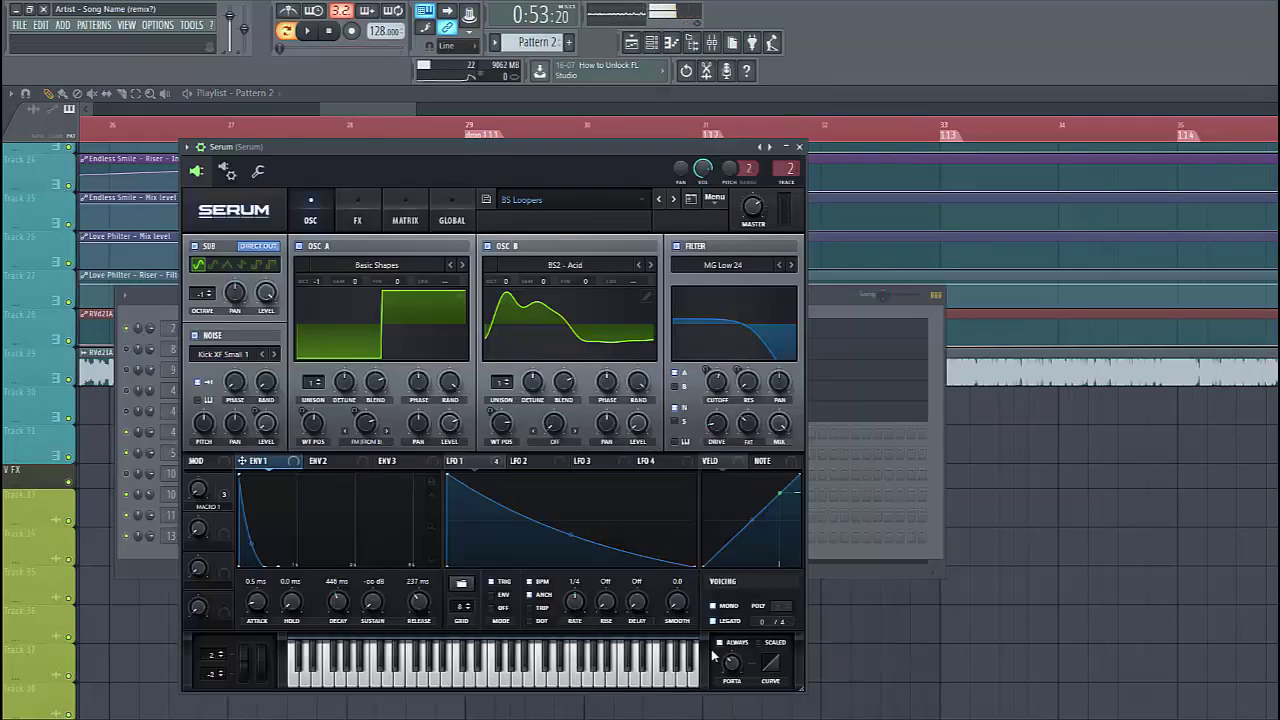
Reset Serum to the init preset and give envelope 1 zero sustain with about 400 ms decay
{"action": "key", "text": "space"}
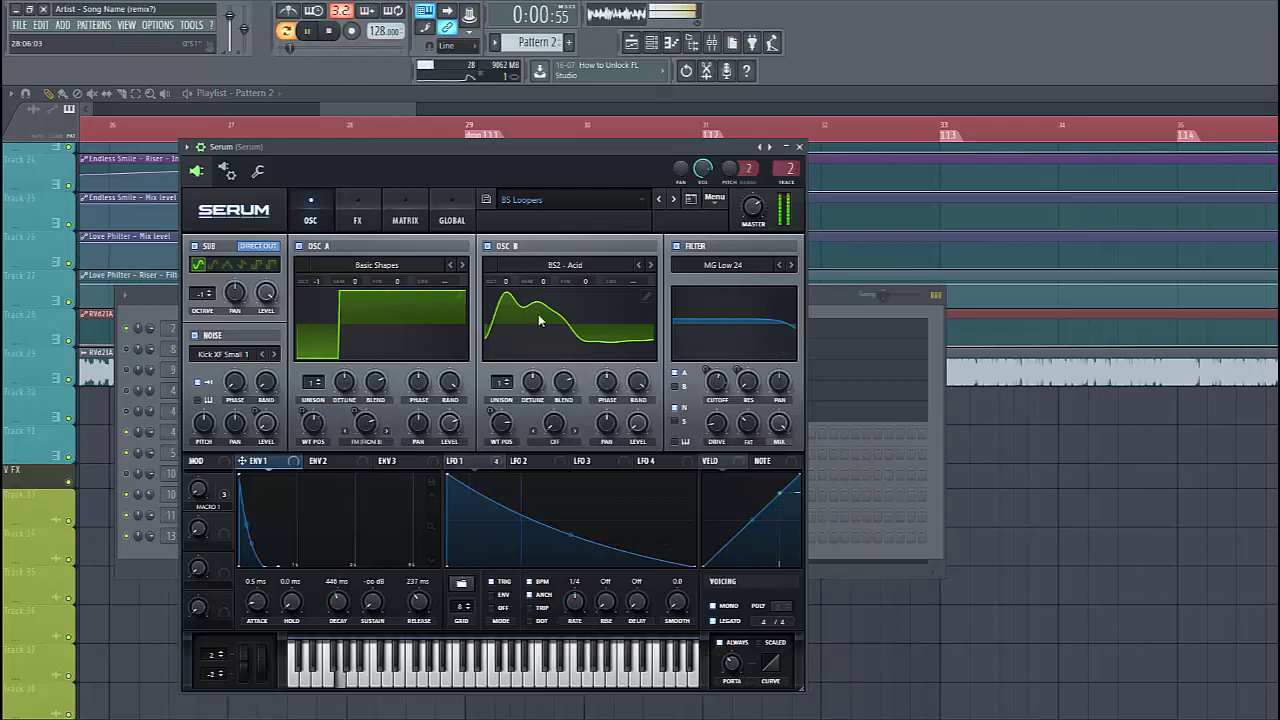
{"action": "left_click", "coordinate": [712, 202]}
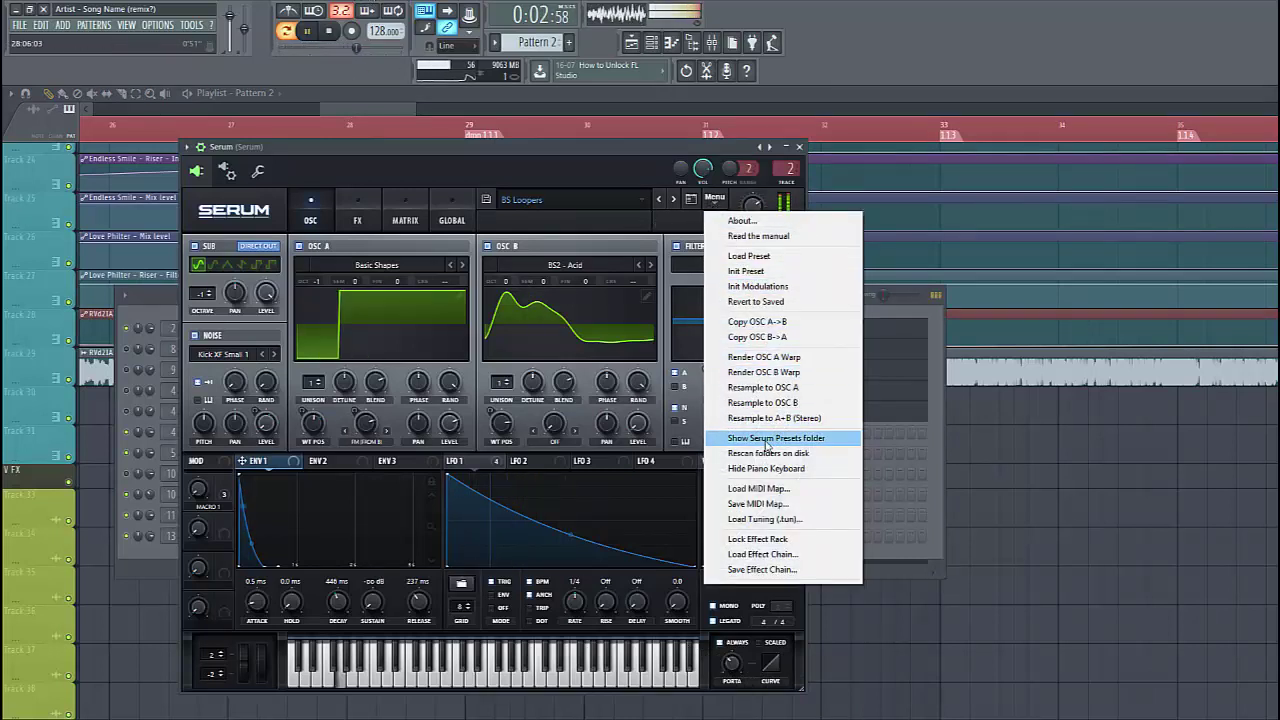
{"action": "left_click", "coordinate": [746, 271]}
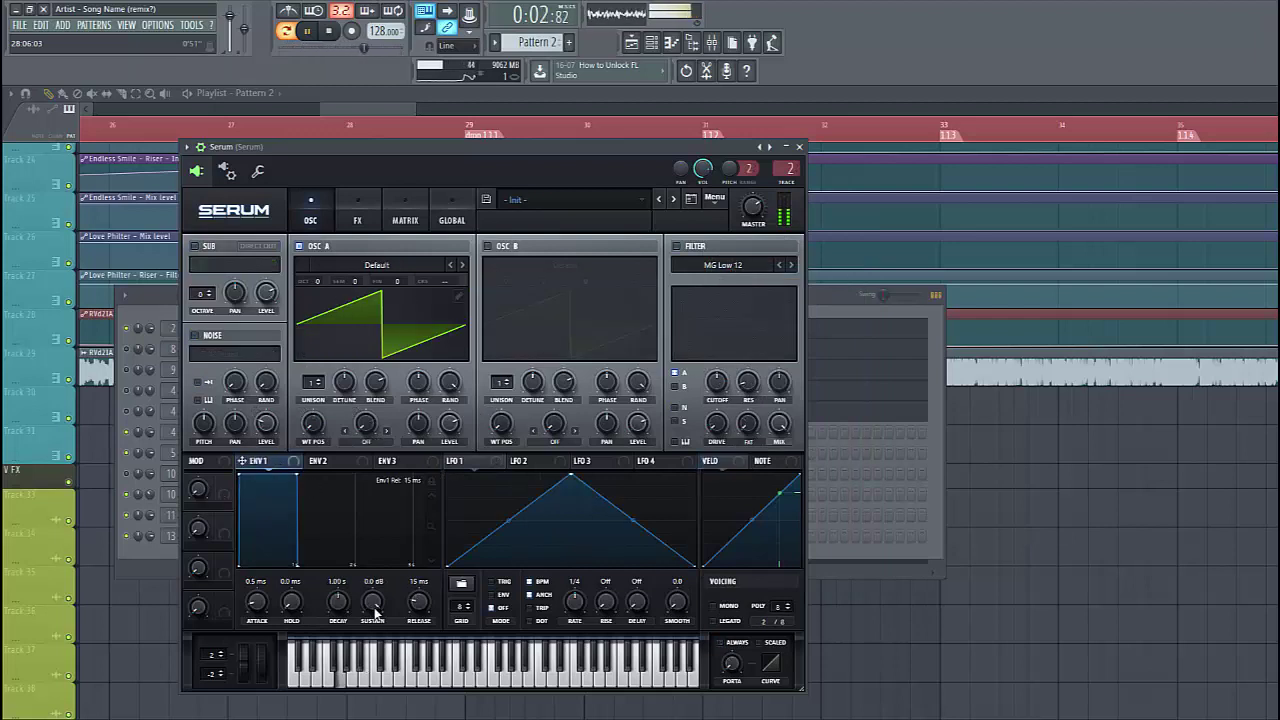
{"action": "mouse_move", "coordinate": [375, 612]}
{"action": "left_mouse_down"}
{"action": "mouse_move", "coordinate": [374, 660]}
{"action": "mouse_move", "coordinate": [338, 620]}
{"action": "left_mouse_up"}
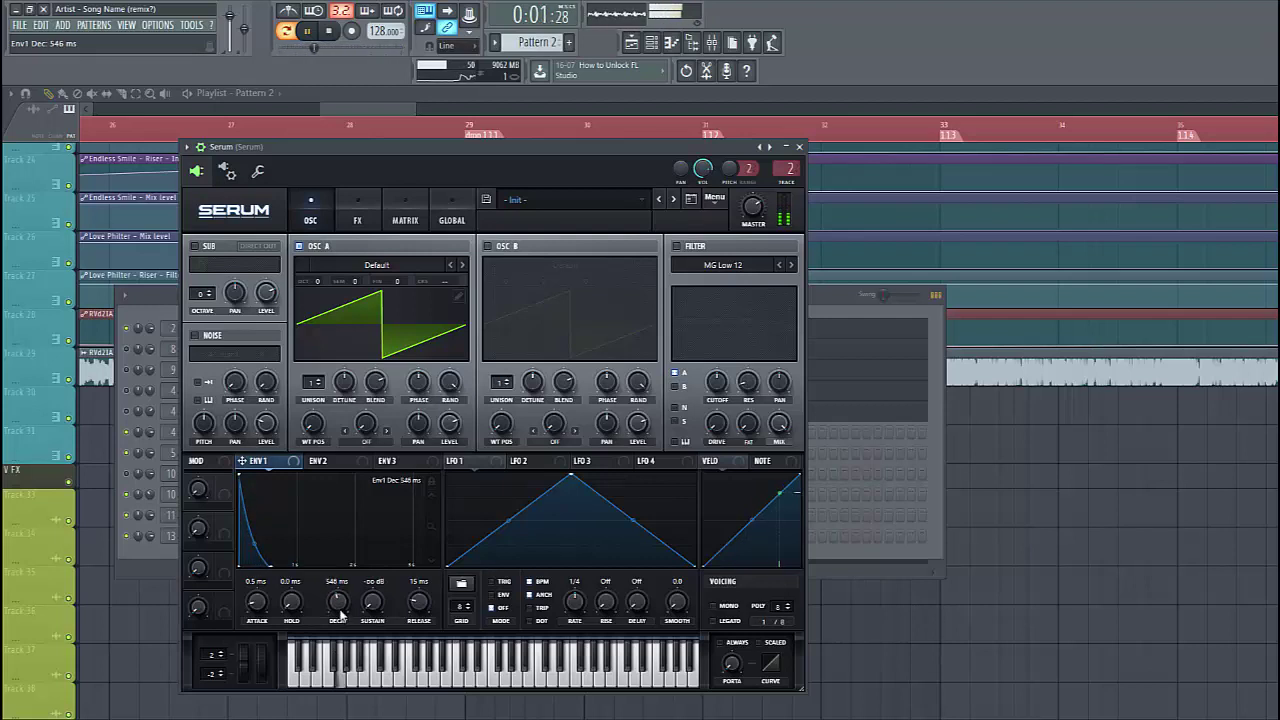
{"action": "left_click", "coordinate": [377, 281]}
{"action": "mouse_move", "coordinate": [347, 281]}
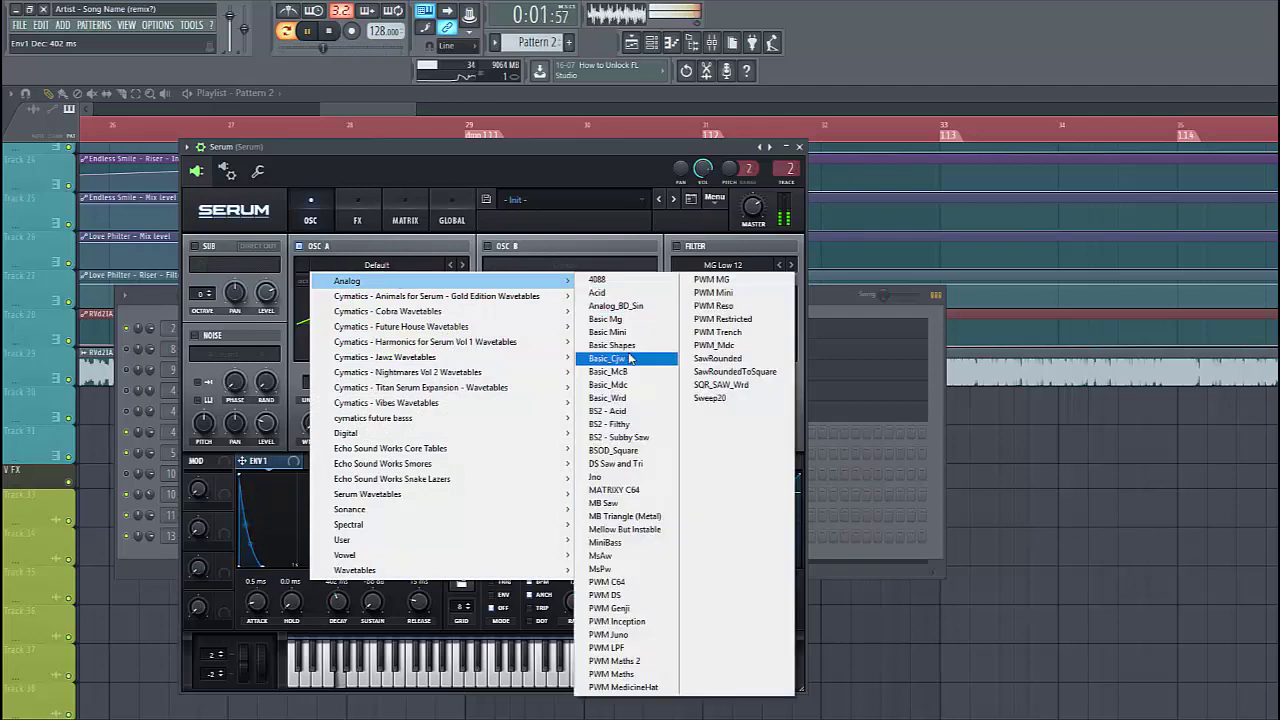
Make oscillator A a Basic Shapes square at WT position 4, octave -1, and enable oscillator B
{"action": "left_click", "coordinate": [611, 345]}
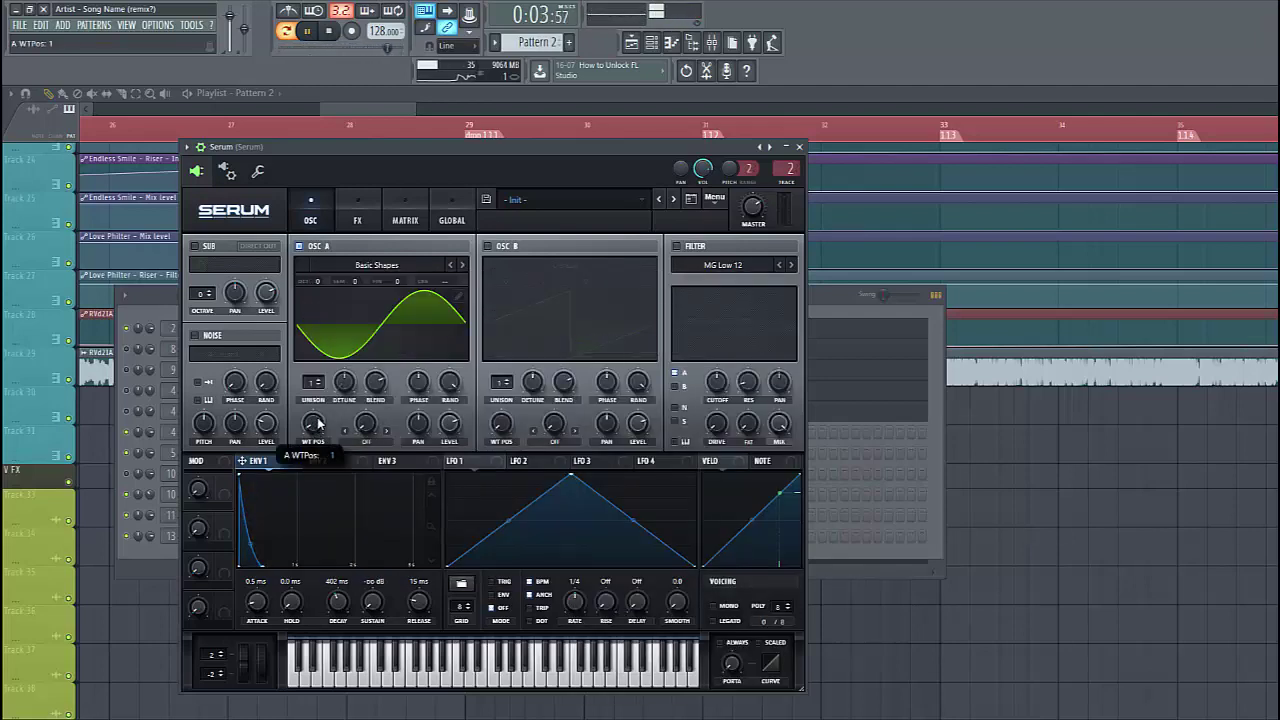
{"action": "left_click_drag", "start_coordinate": [316, 428], "coordinate": [336, 376]}
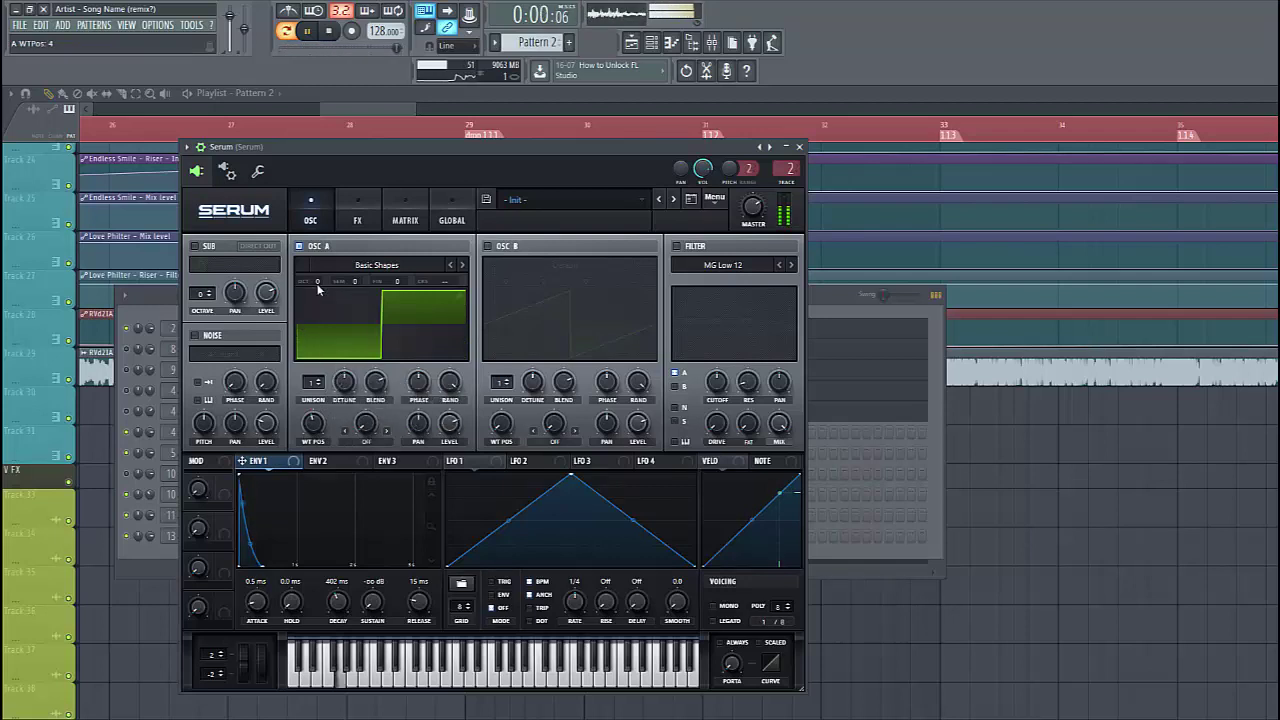
{"action": "scroll", "coordinate": [321, 296], "scroll_direction": "down", "scroll_amount": 1}
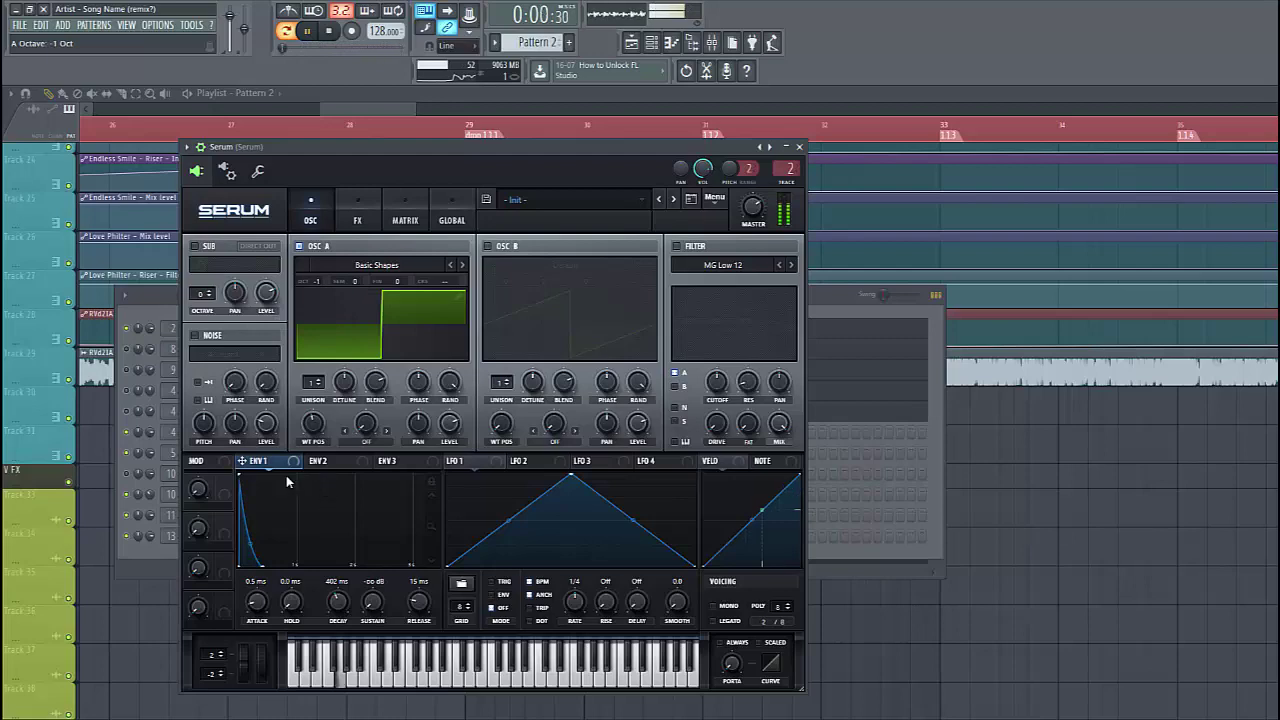
{"action": "left_click", "coordinate": [487, 247]}
{"action": "left_click", "coordinate": [566, 265]}
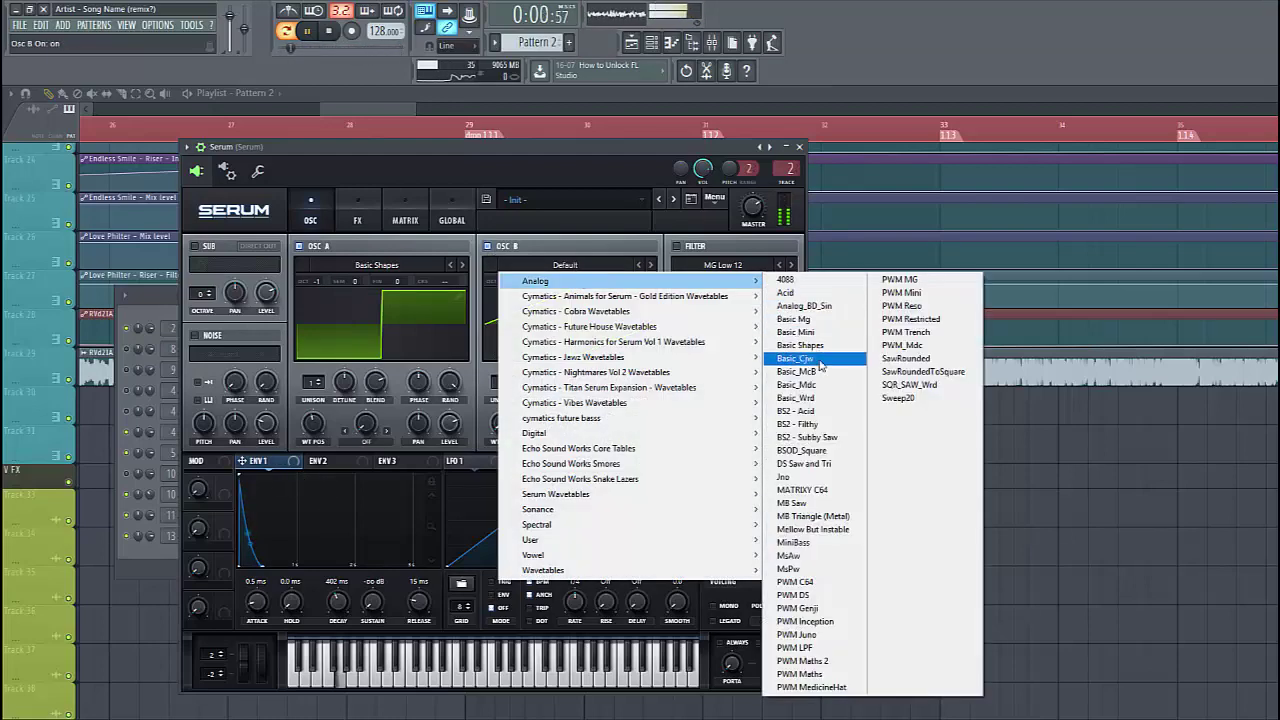
{"action": "mouse_move", "coordinate": [600, 281]}
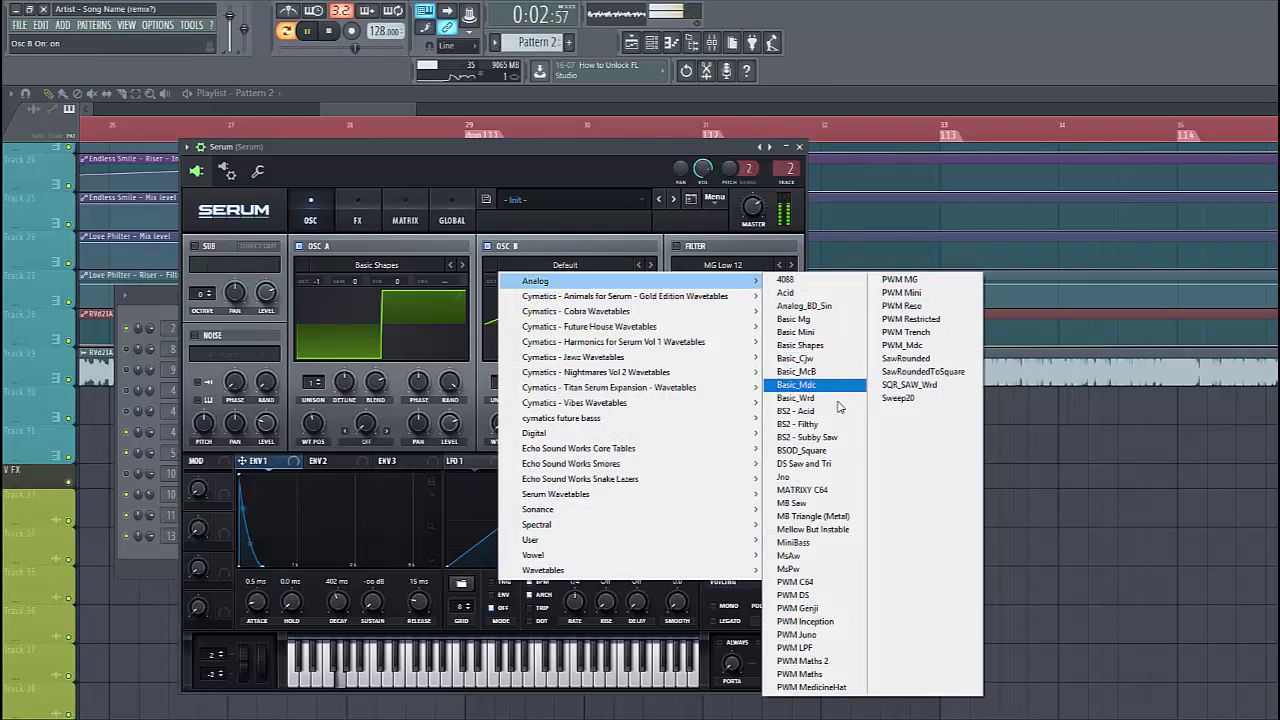
Load the BS2 - Acid wavetable into oscillator B and push its WT position to about 106
{"action": "left_click", "coordinate": [810, 411]}
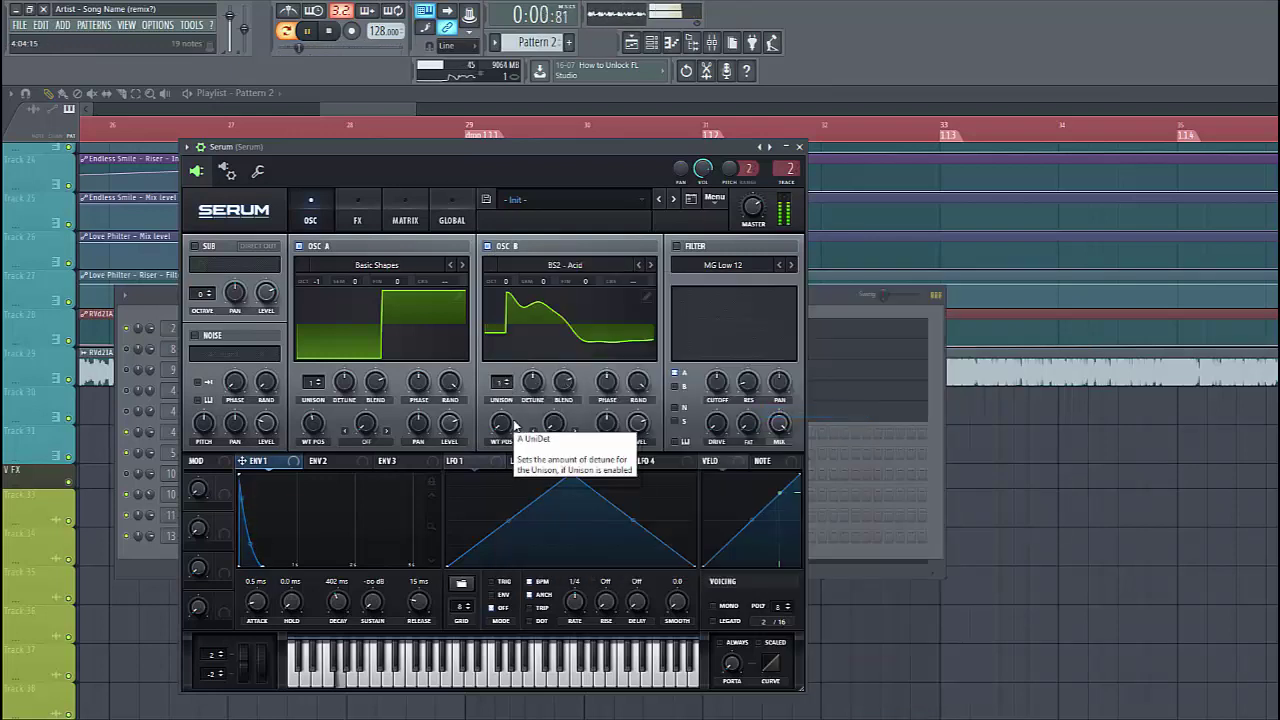
{"action": "left_click_drag", "start_coordinate": [512, 428], "coordinate": [527, 318]}
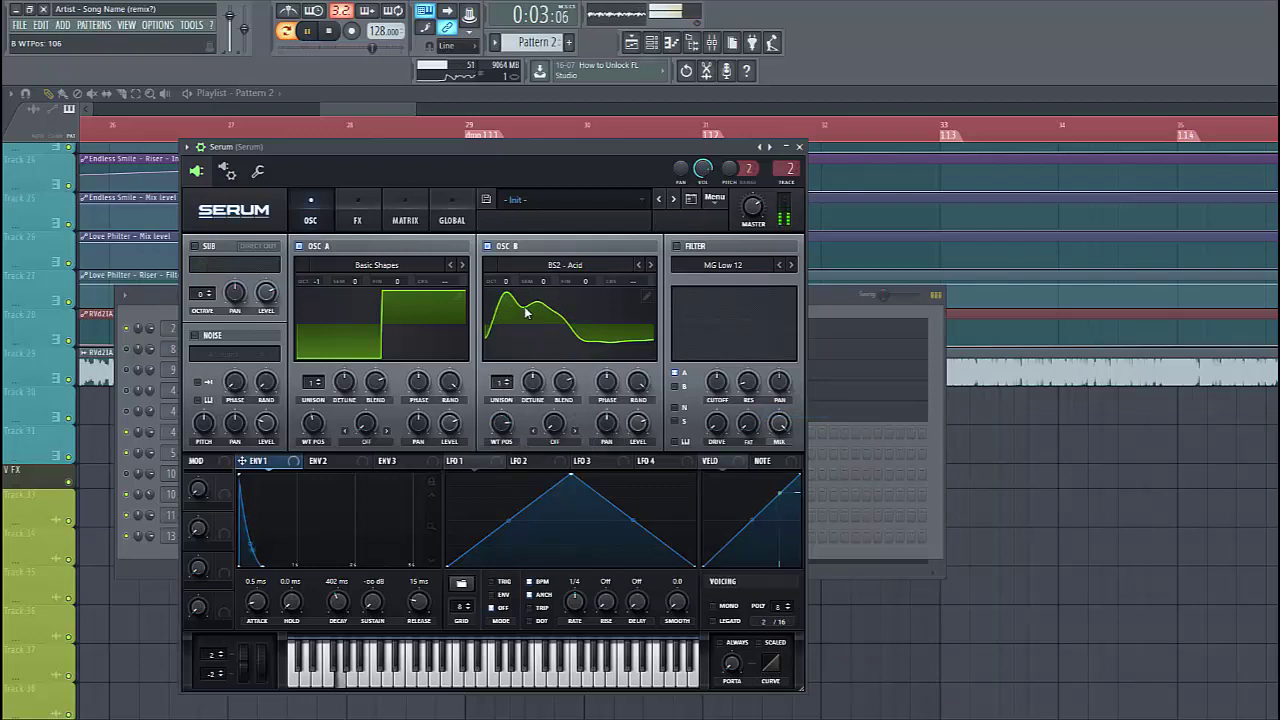
Enable an MG Low 24 filter at about 1083 Hz, swept by a falling-ramp LFO 1
{"action": "left_click", "coordinate": [676, 246]}
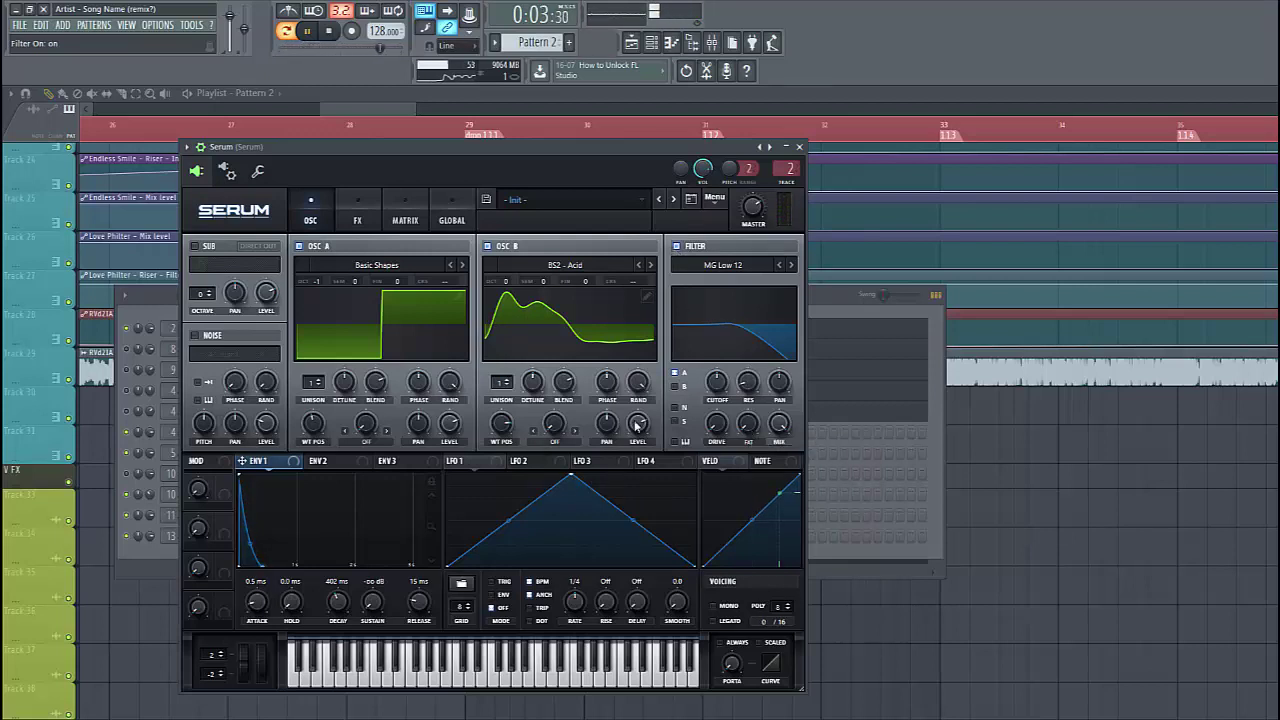
{"action": "left_click", "coordinate": [791, 265]}
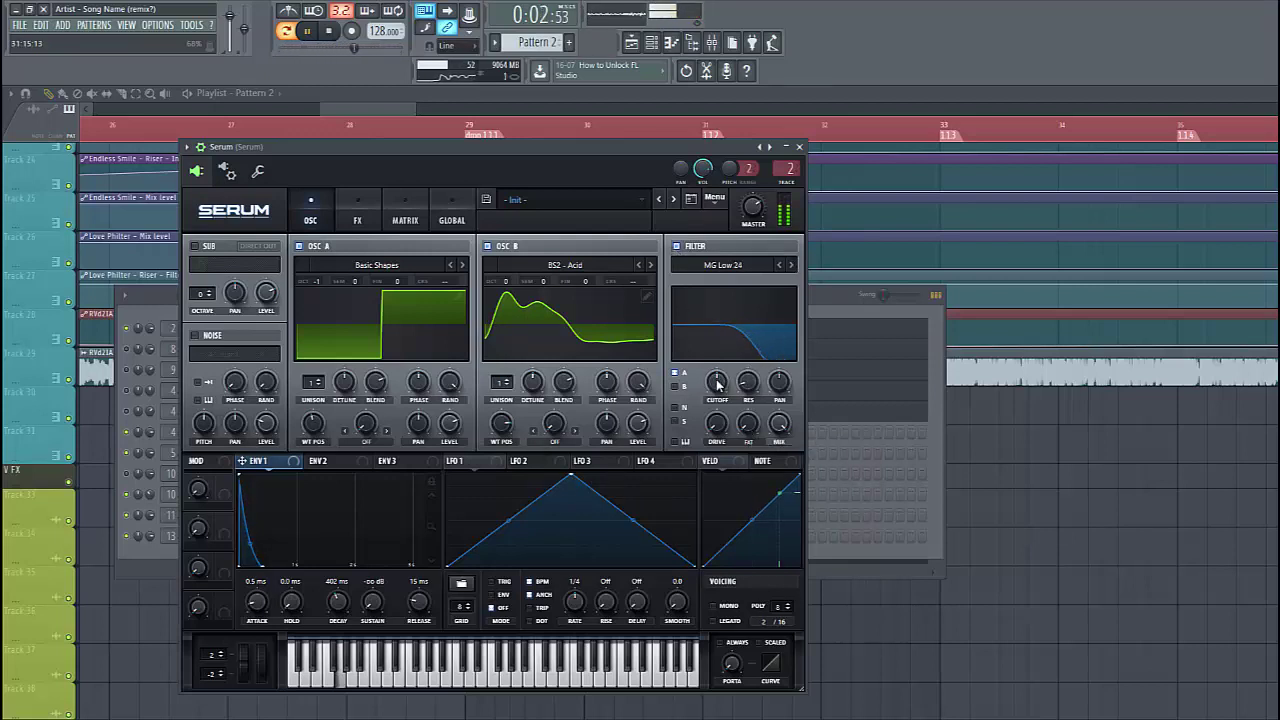
{"action": "left_click_drag", "start_coordinate": [717, 385], "coordinate": [717, 365]}
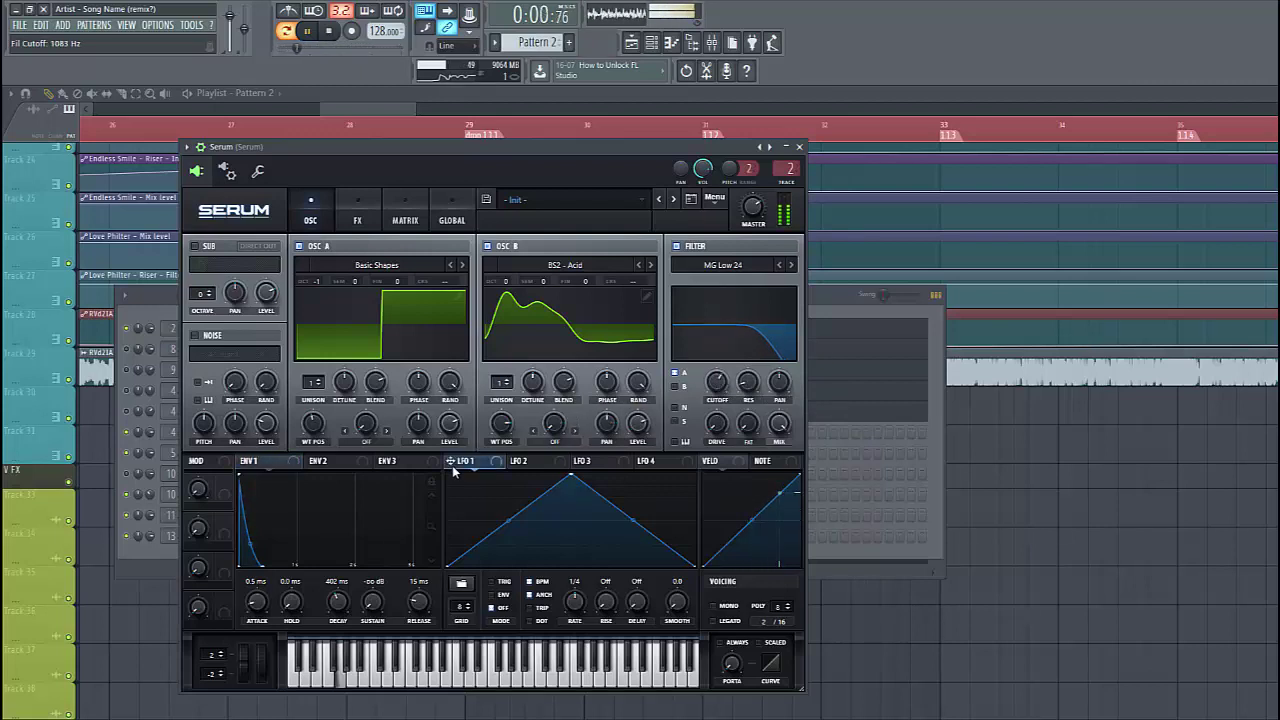
{"action": "mouse_move", "coordinate": [573, 478]}
{"action": "left_mouse_down"}
{"action": "mouse_move", "coordinate": [447, 477]}
{"action": "mouse_move", "coordinate": [712, 379]}
{"action": "mouse_move", "coordinate": [704, 370]}
{"action": "left_mouse_up"}
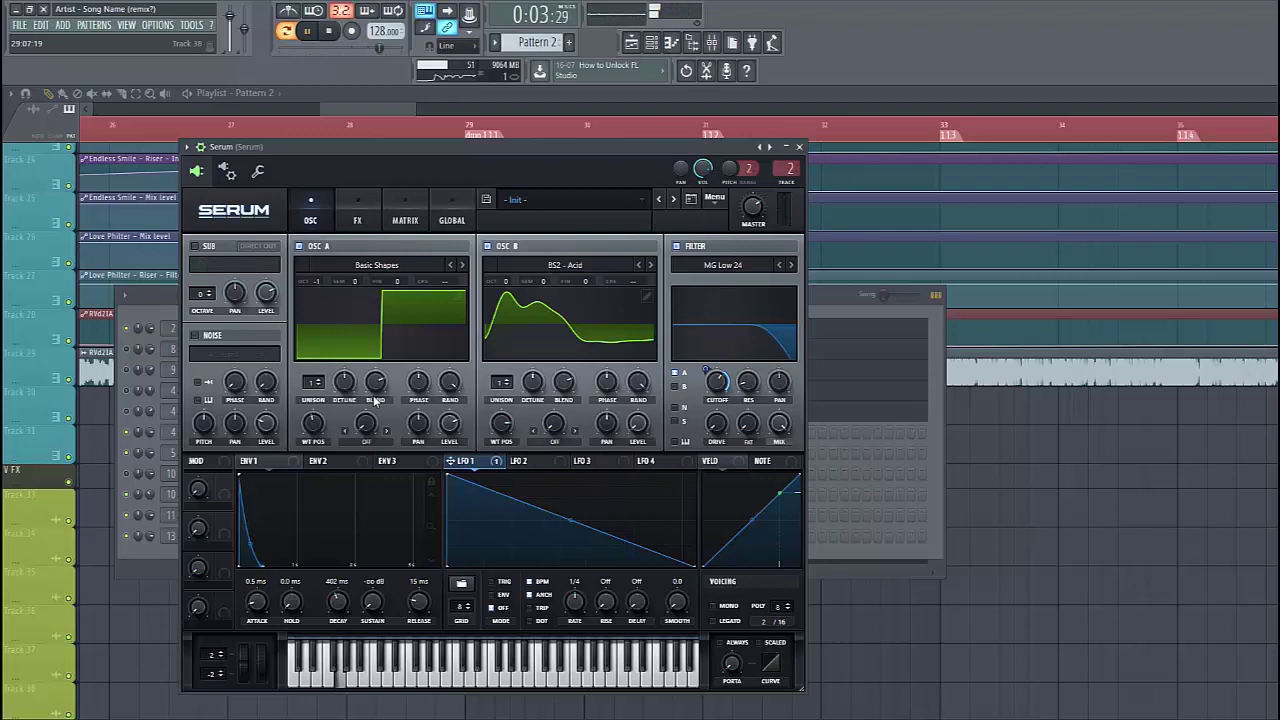
Set oscillator A's warp to FM (from B) at about 70%
{"action": "left_click", "coordinate": [378, 447]}
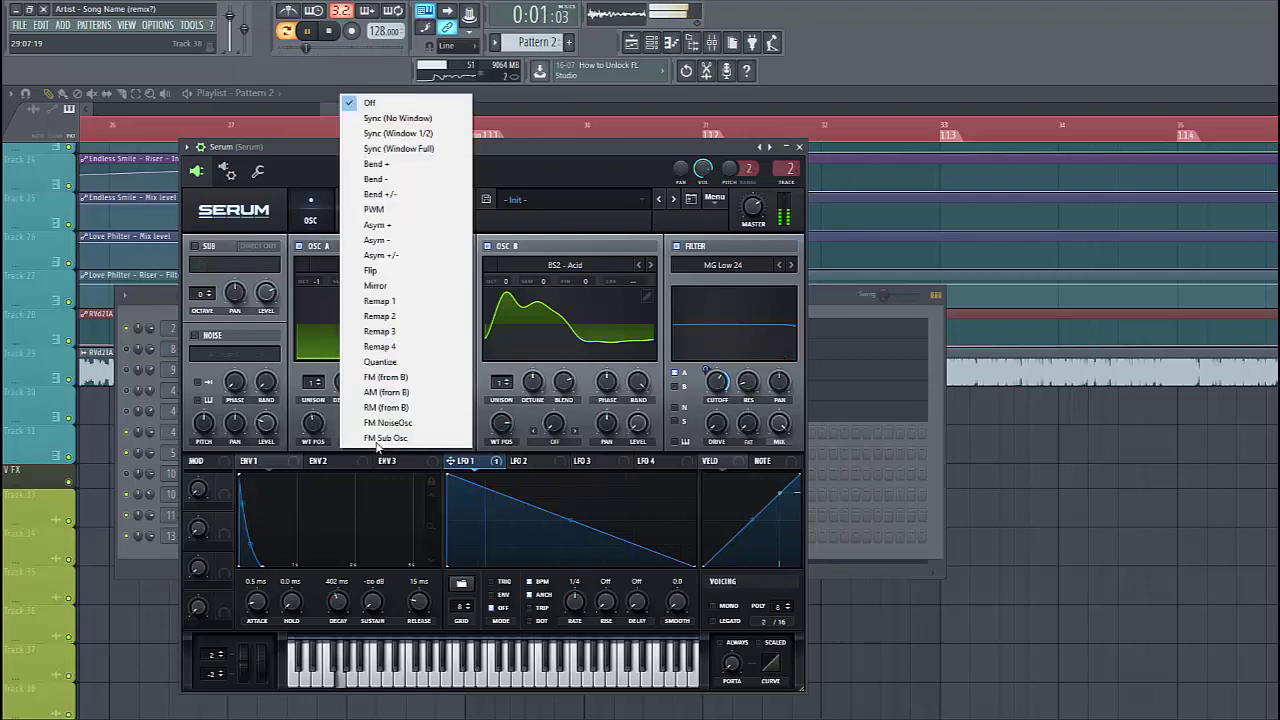
{"action": "left_click", "coordinate": [393, 385]}
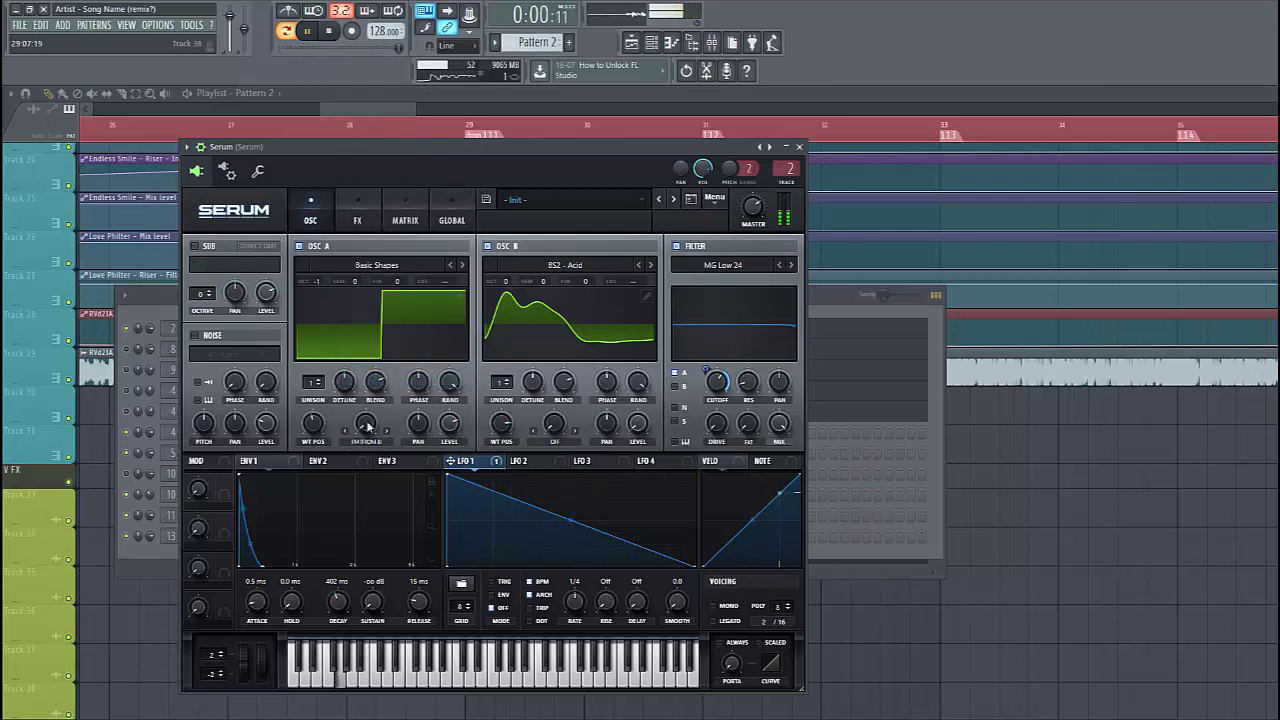
{"action": "left_click_drag", "start_coordinate": [394, 340], "coordinate": [391, 343]}
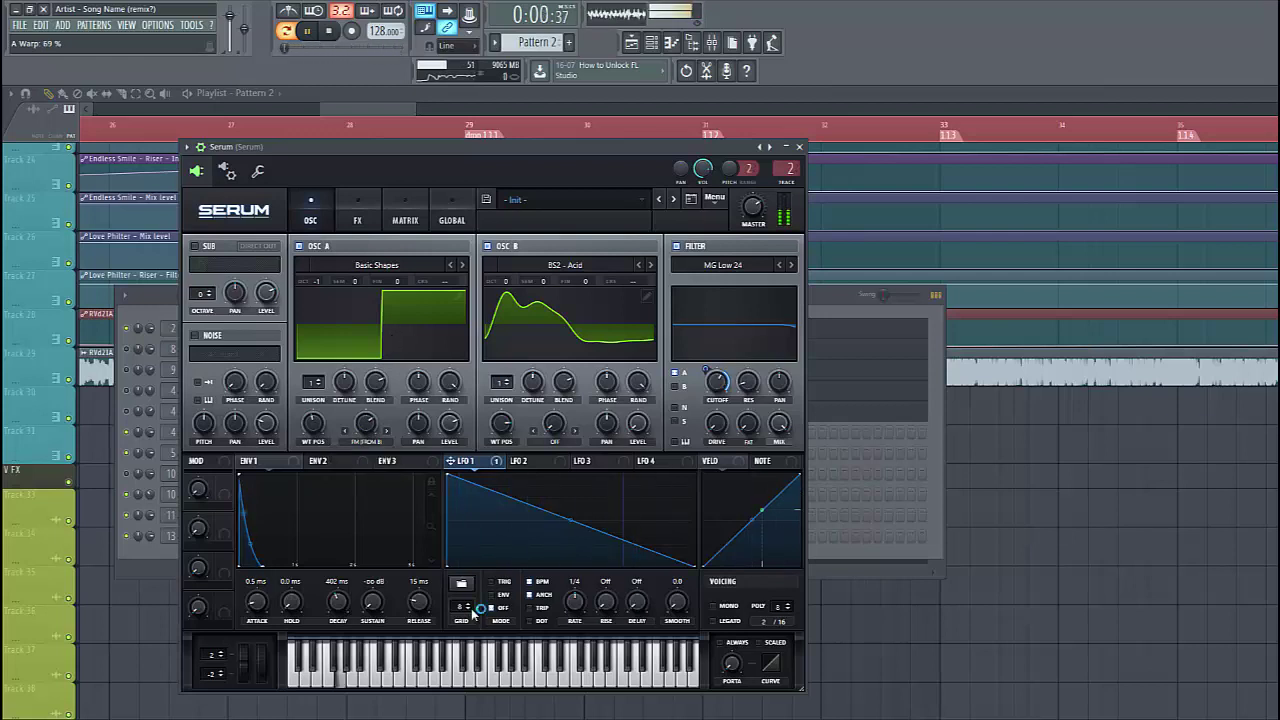
Put LFO 1 in trigger mode with a curved ramp, and make the patch mono with 45 ms glide
{"action": "left_click", "coordinate": [499, 582]}
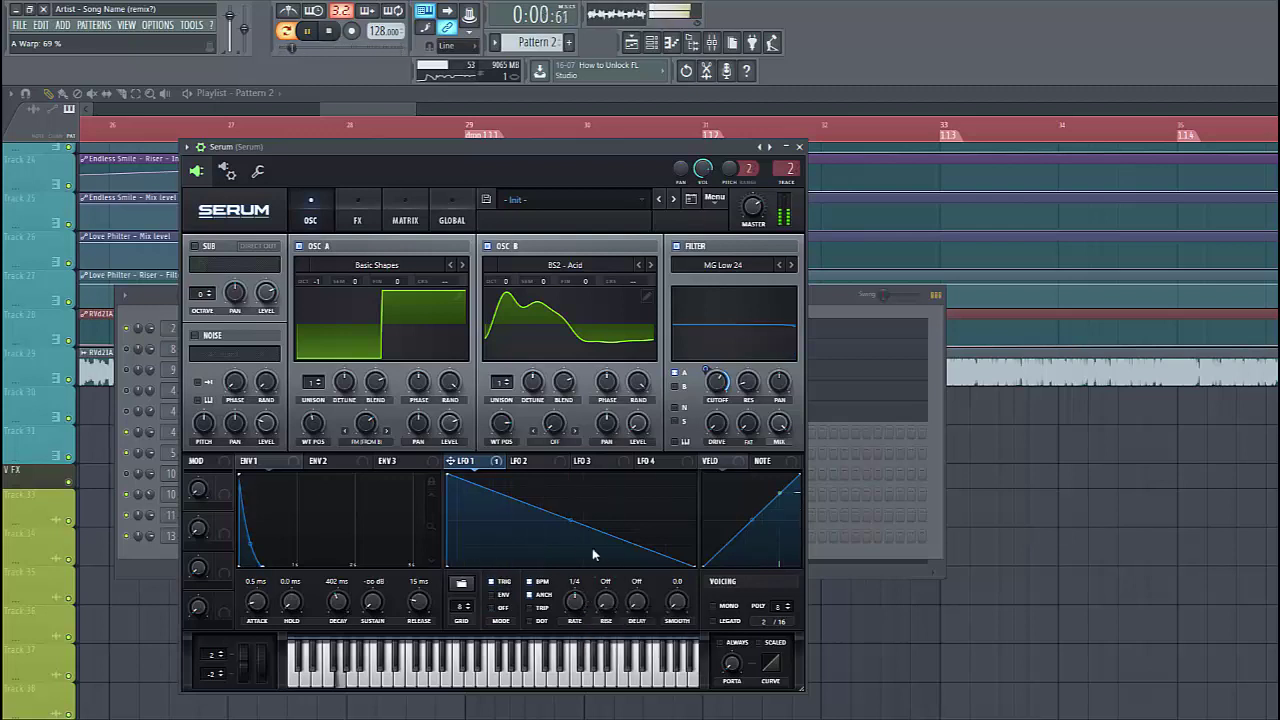
{"action": "left_click_drag", "start_coordinate": [573, 526], "coordinate": [570, 533]}
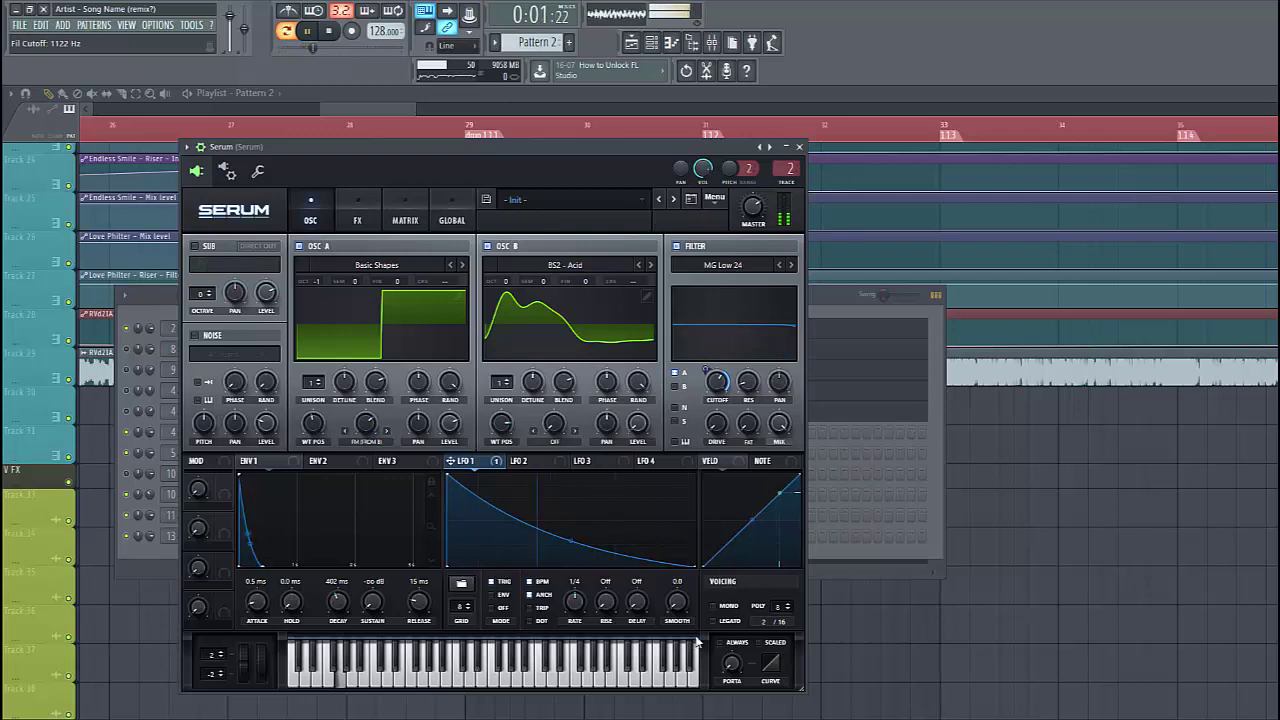
{"action": "left_click", "coordinate": [713, 606]}
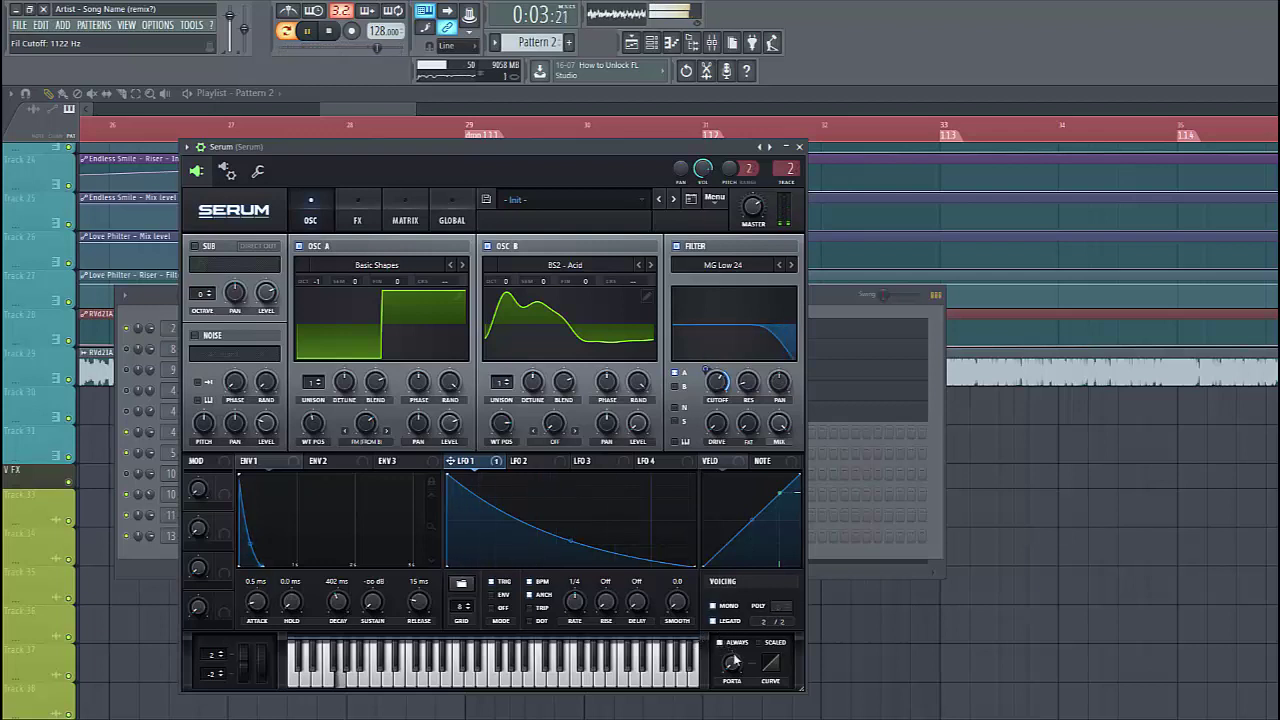
{"action": "left_click_drag", "start_coordinate": [732, 662], "coordinate": [743, 612]}
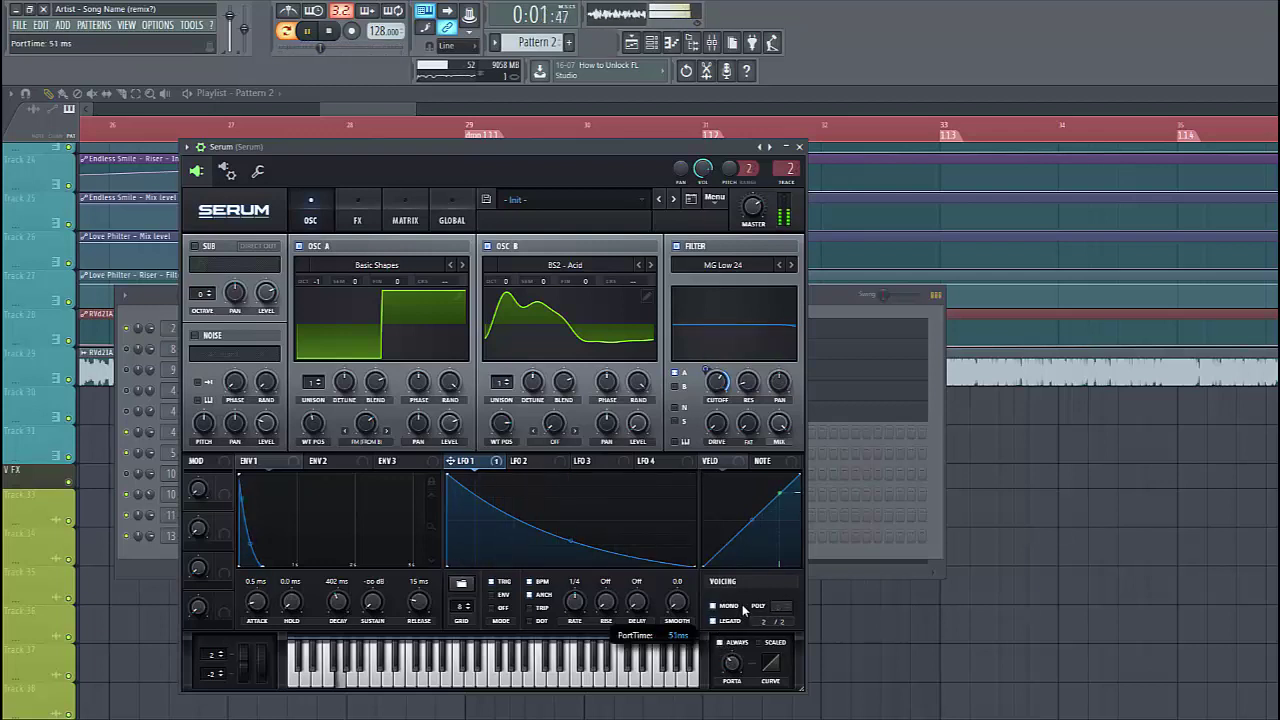
Add the XF_KikAtk_08 noise sample, routed through the filter, with LFO 1 modulating its level
{"action": "left_click", "coordinate": [193, 336]}
{"action": "left_click", "coordinate": [210, 354]}
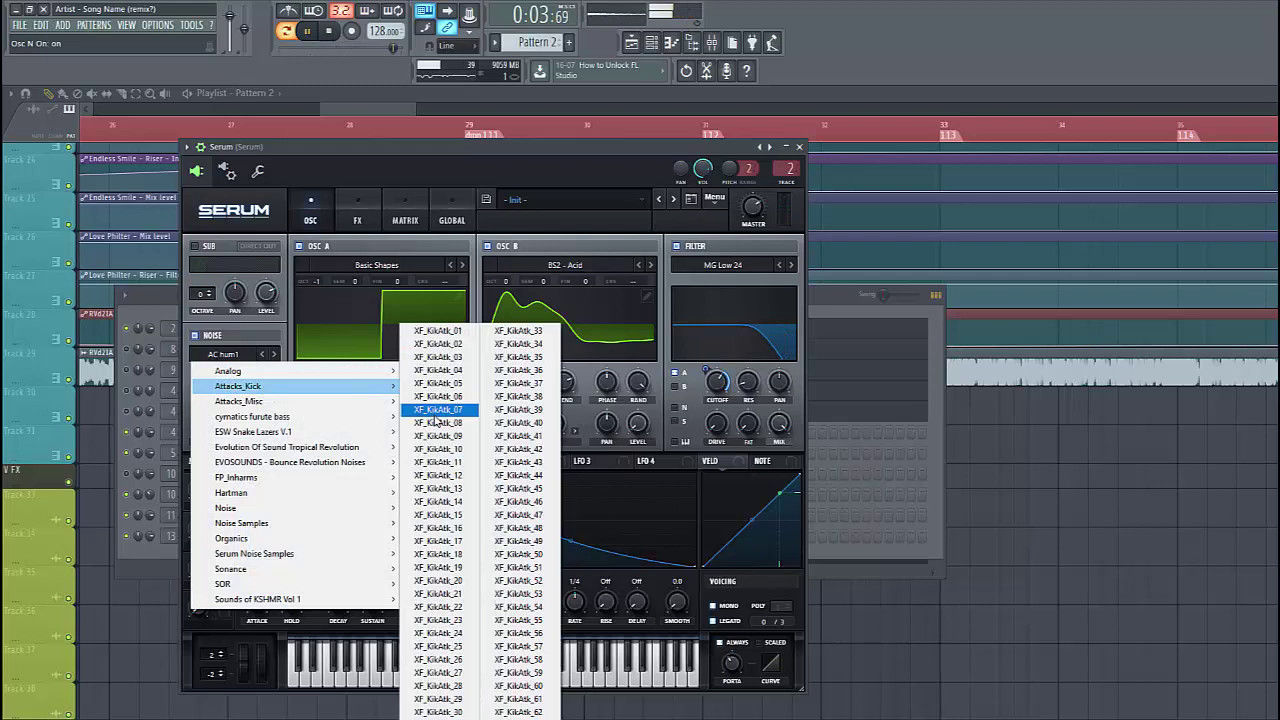
{"action": "left_click", "coordinate": [437, 425]}
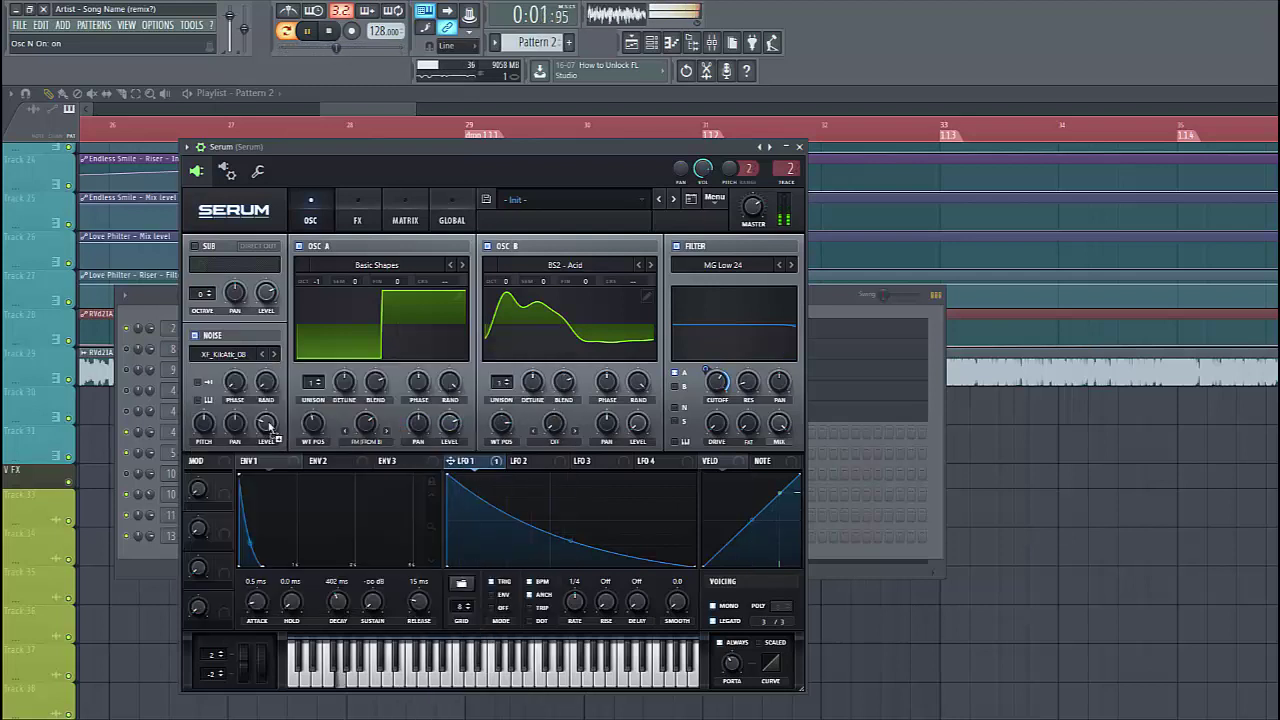
{"action": "left_click_drag", "start_coordinate": [451, 461], "coordinate": [267, 425]}
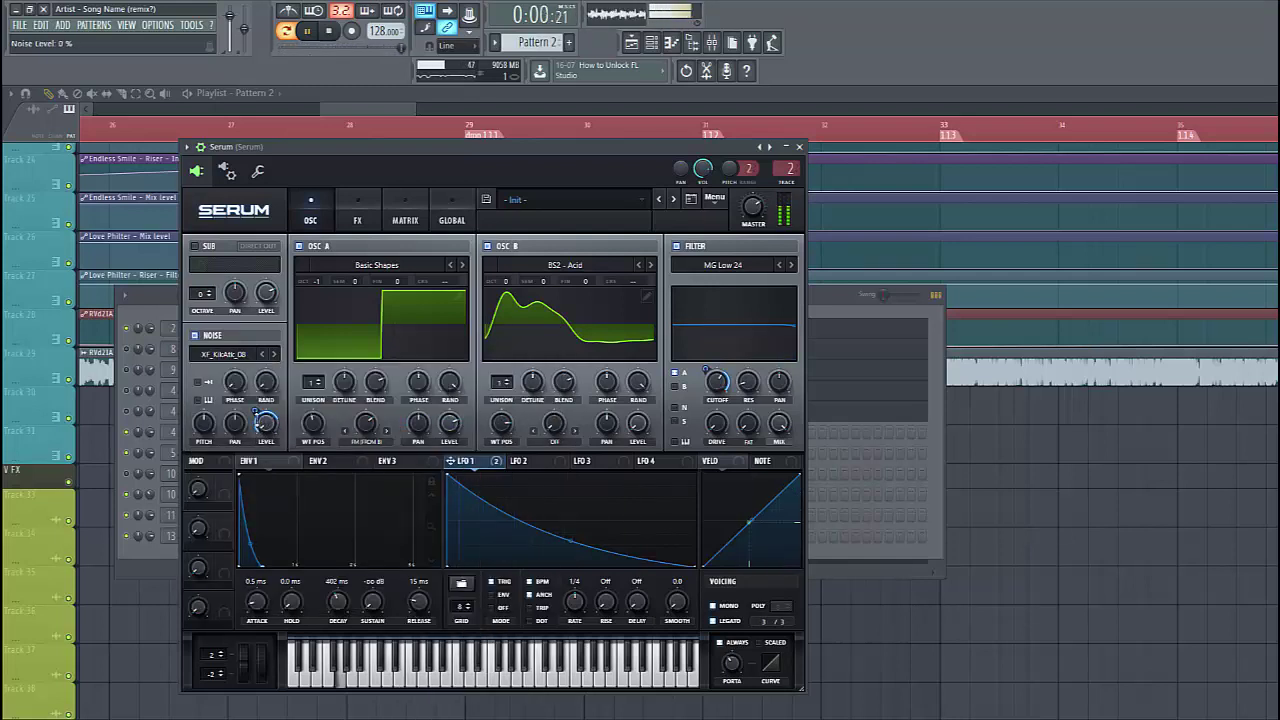
{"action": "left_click", "coordinate": [677, 408]}
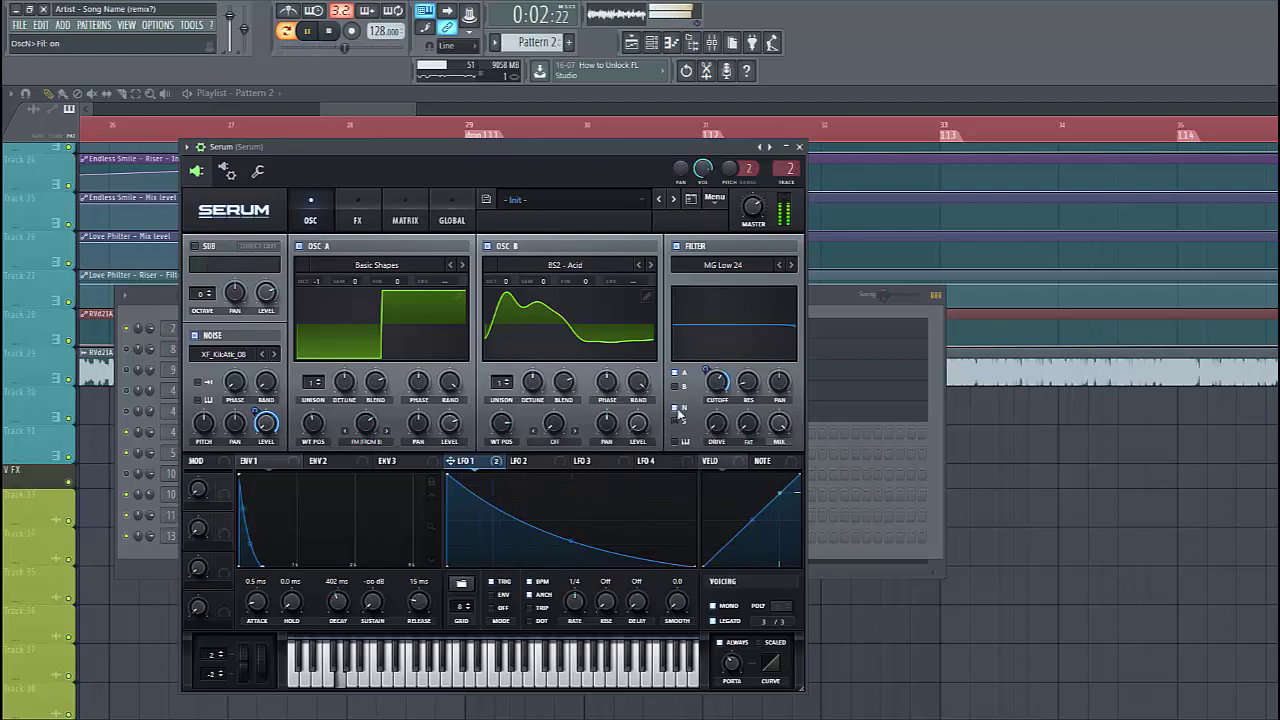
{"action": "left_click_drag", "start_coordinate": [262, 430], "coordinate": [258, 479]}
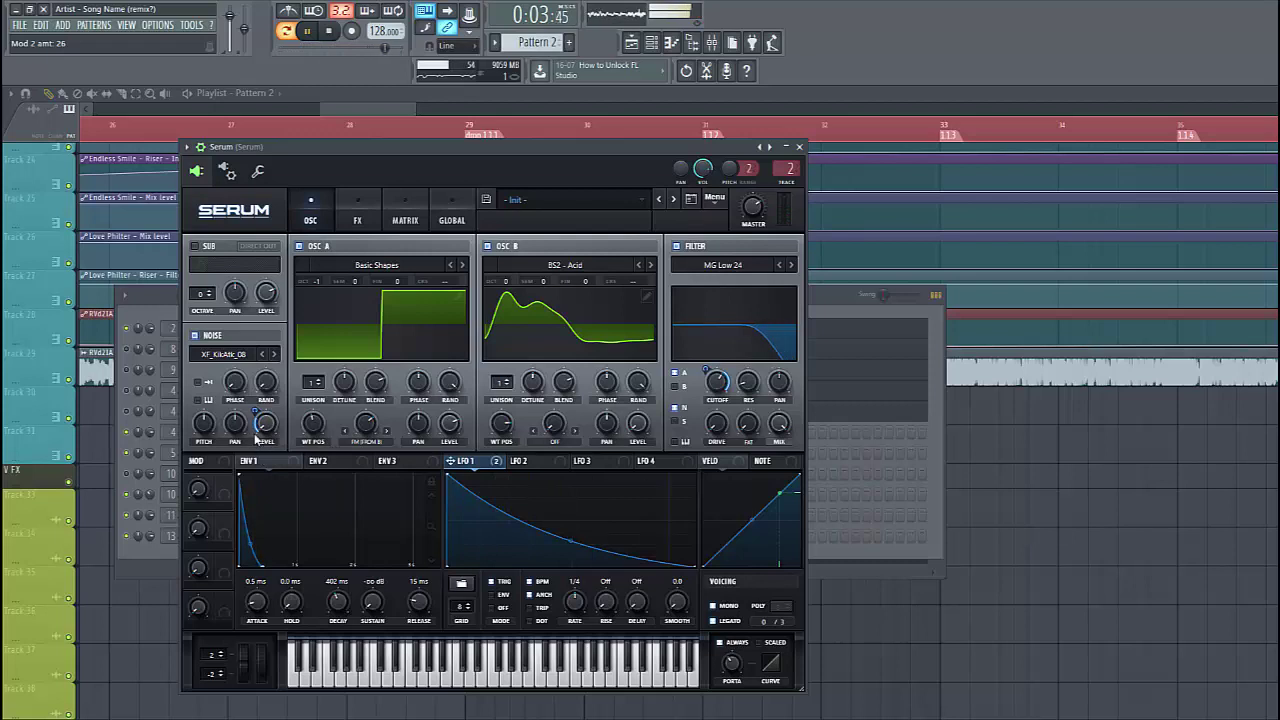
Enable the sub oscillator with Direct Out and set its octave to -2
{"action": "left_click", "coordinate": [196, 246]}
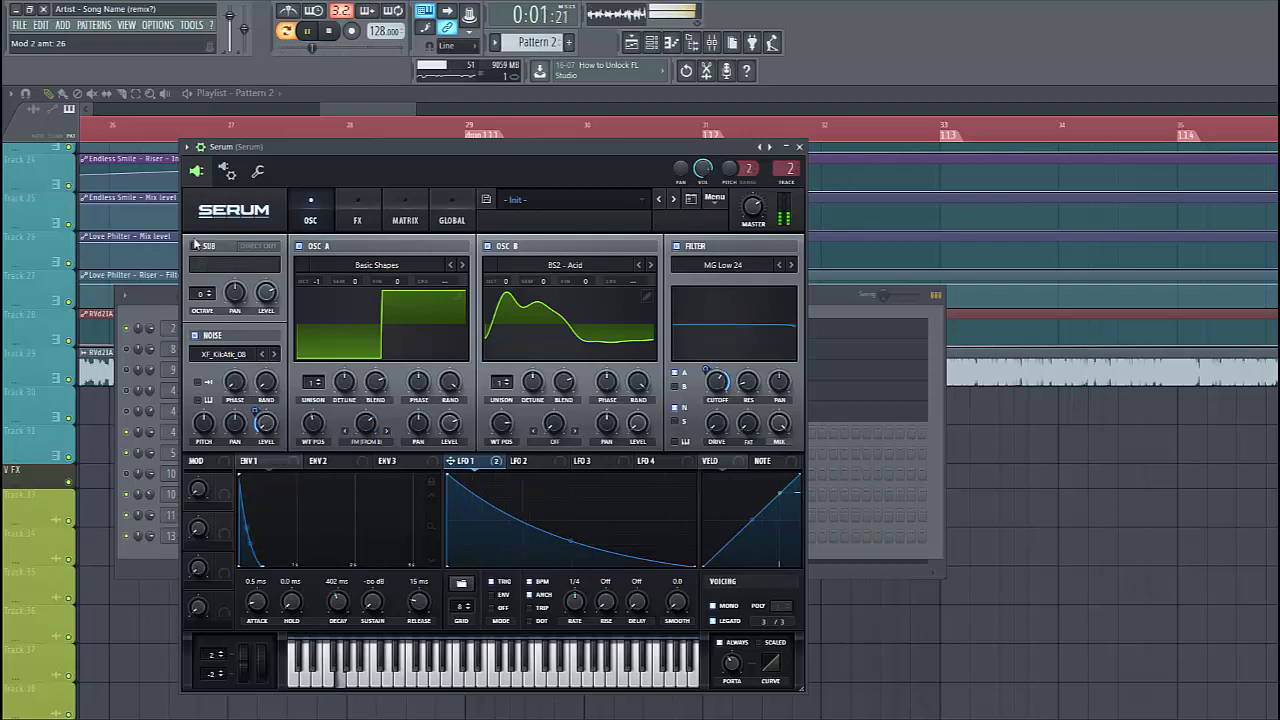
{"action": "left_click", "coordinate": [266, 247]}
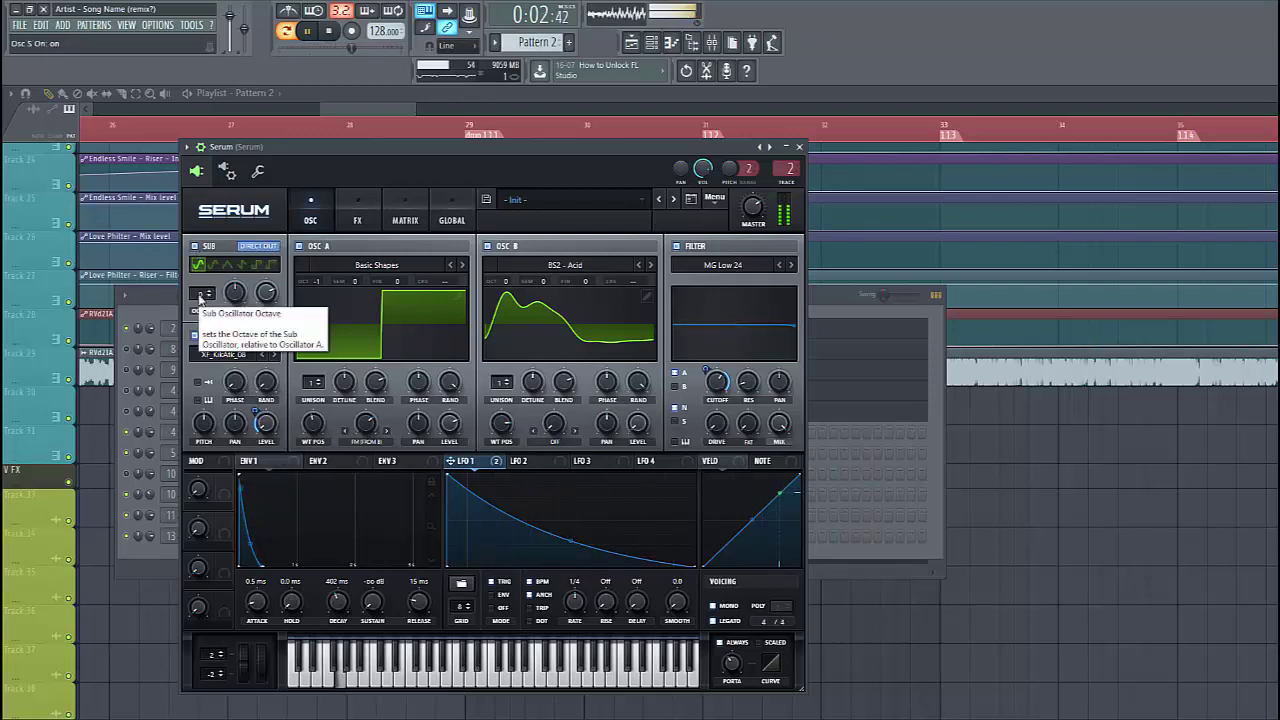
{"action": "left_click_drag", "start_coordinate": [200, 297], "coordinate": [207, 308]}
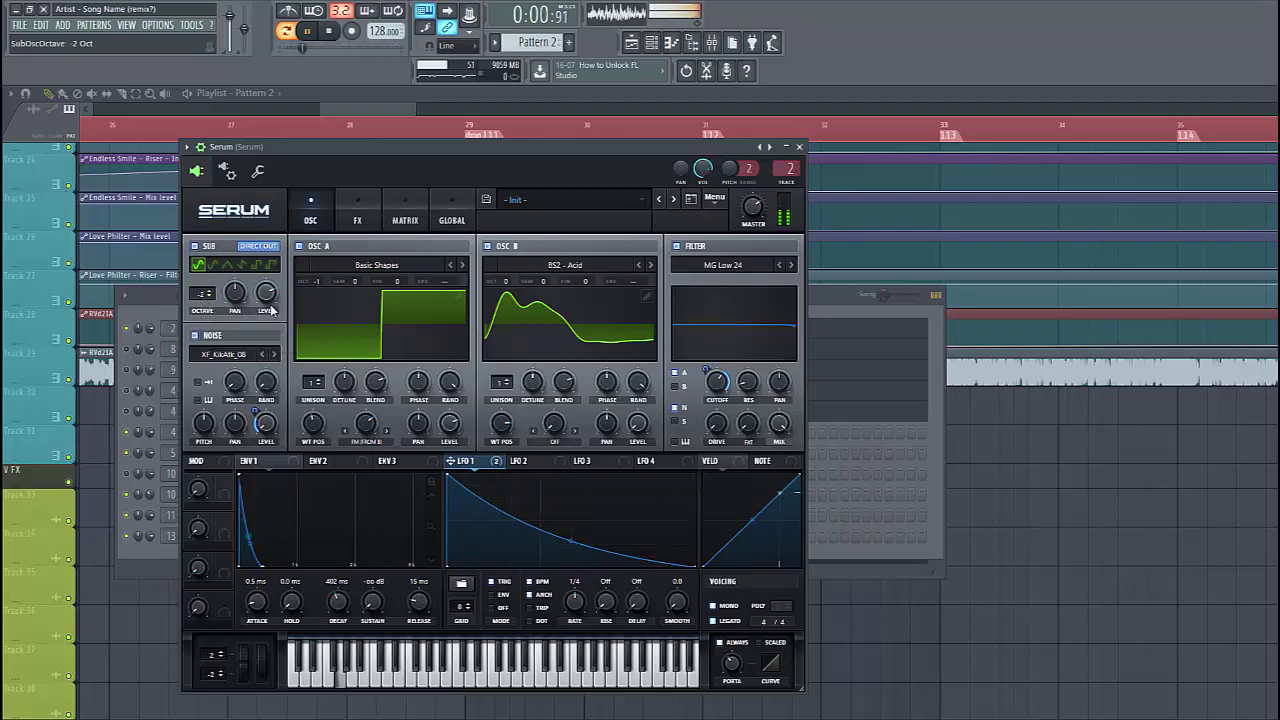
Enable the compressor at the top of the FX chain, with about 5.8 dB gain and high band at 75%
{"action": "left_click", "coordinate": [358, 222]}
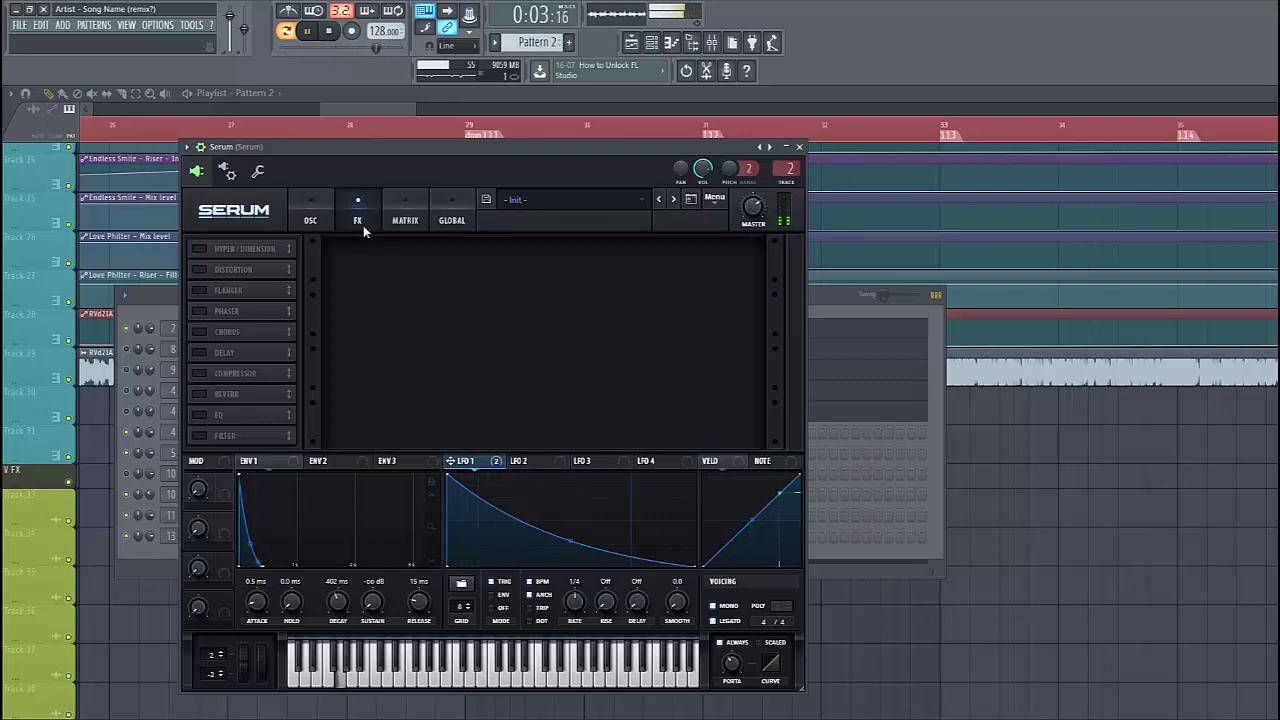
{"action": "left_click", "coordinate": [200, 373]}
{"action": "left_click_drag", "start_coordinate": [235, 373], "coordinate": [235, 248]}
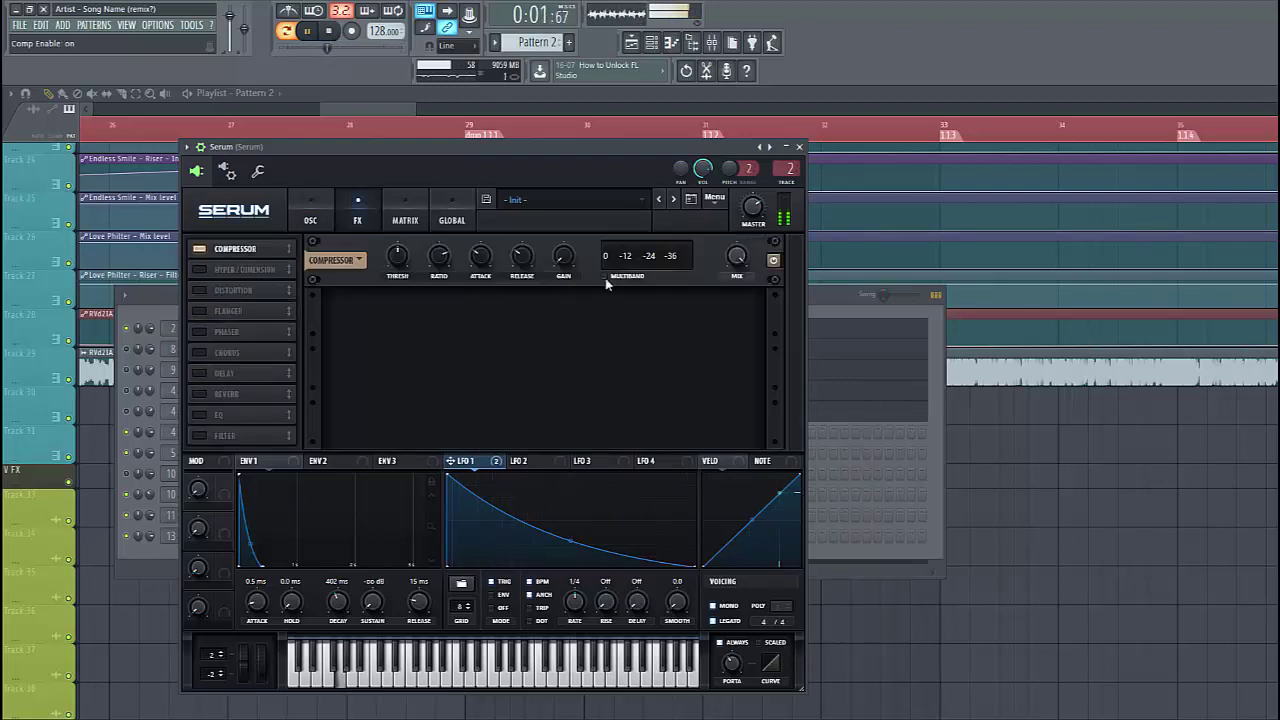
{"action": "mouse_move", "coordinate": [563, 256]}
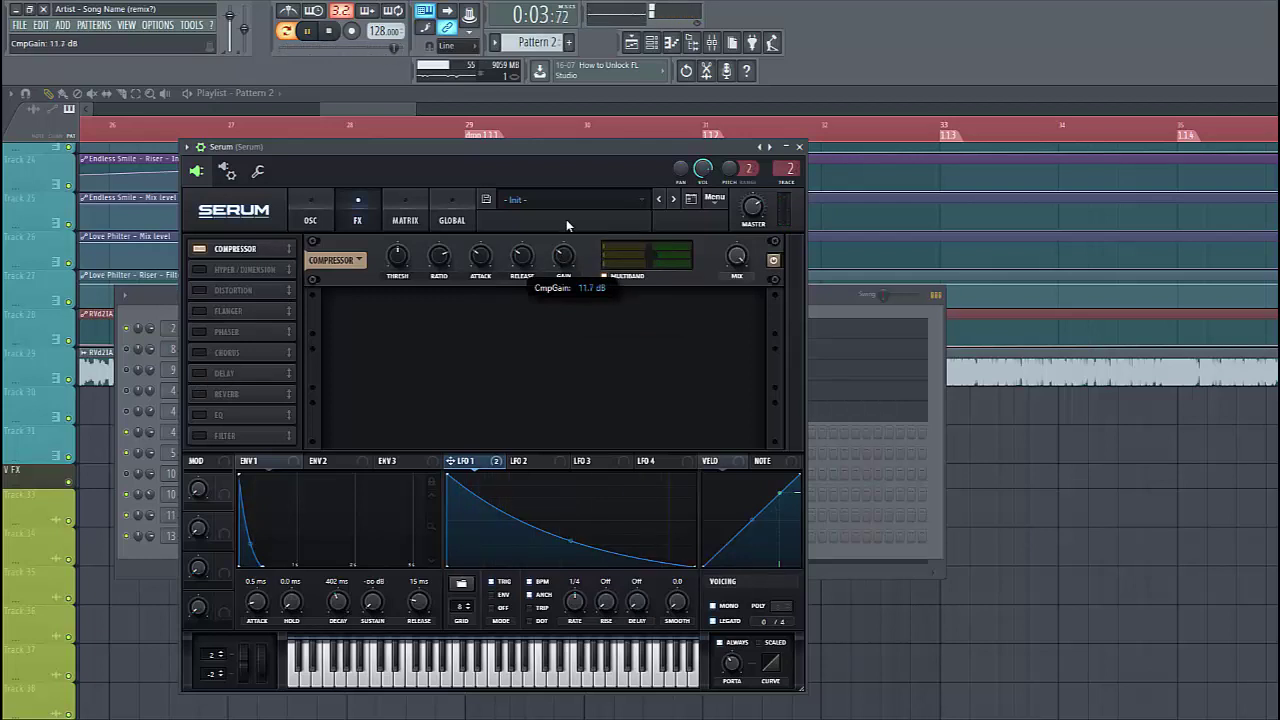
{"action": "scroll", "coordinate": [562, 222], "scroll_direction": "down", "scroll_amount": 5}
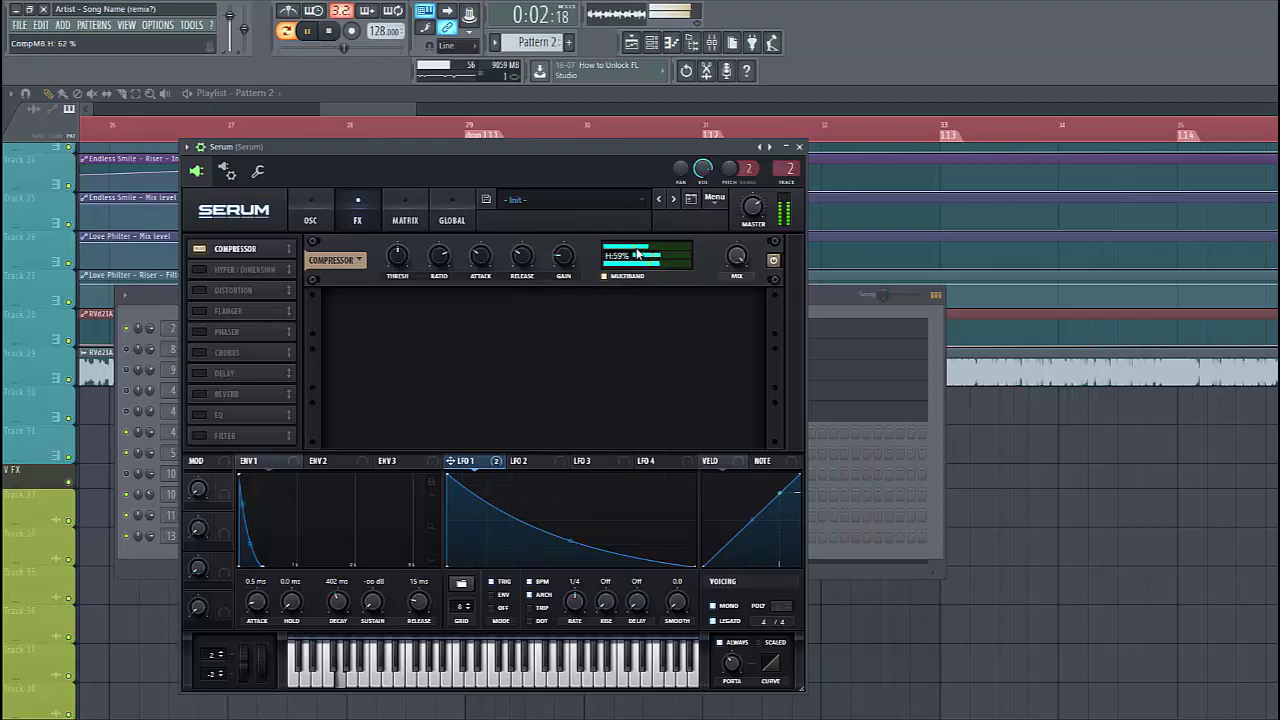
{"action": "left_click_drag", "start_coordinate": [636, 255], "coordinate": [631, 223]}
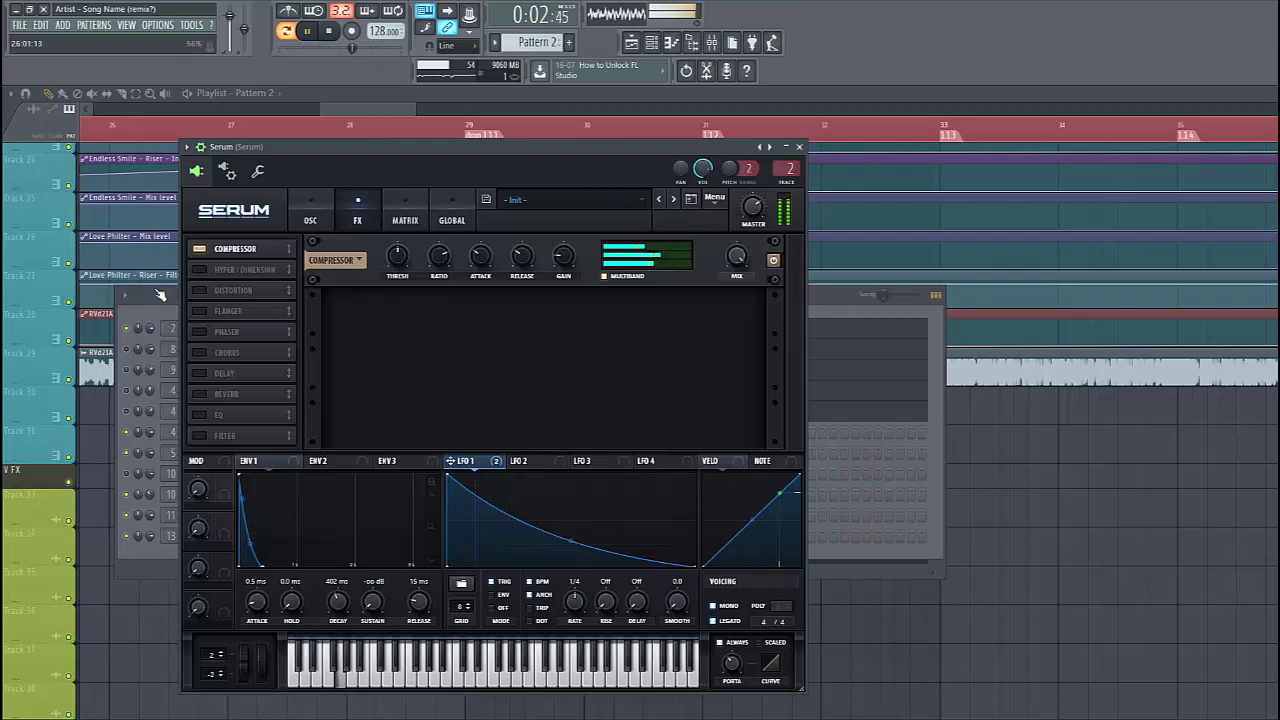
Enable Hyper/Dimension after the compressor, with the Hyper mix at 0%
{"action": "left_click", "coordinate": [245, 270]}
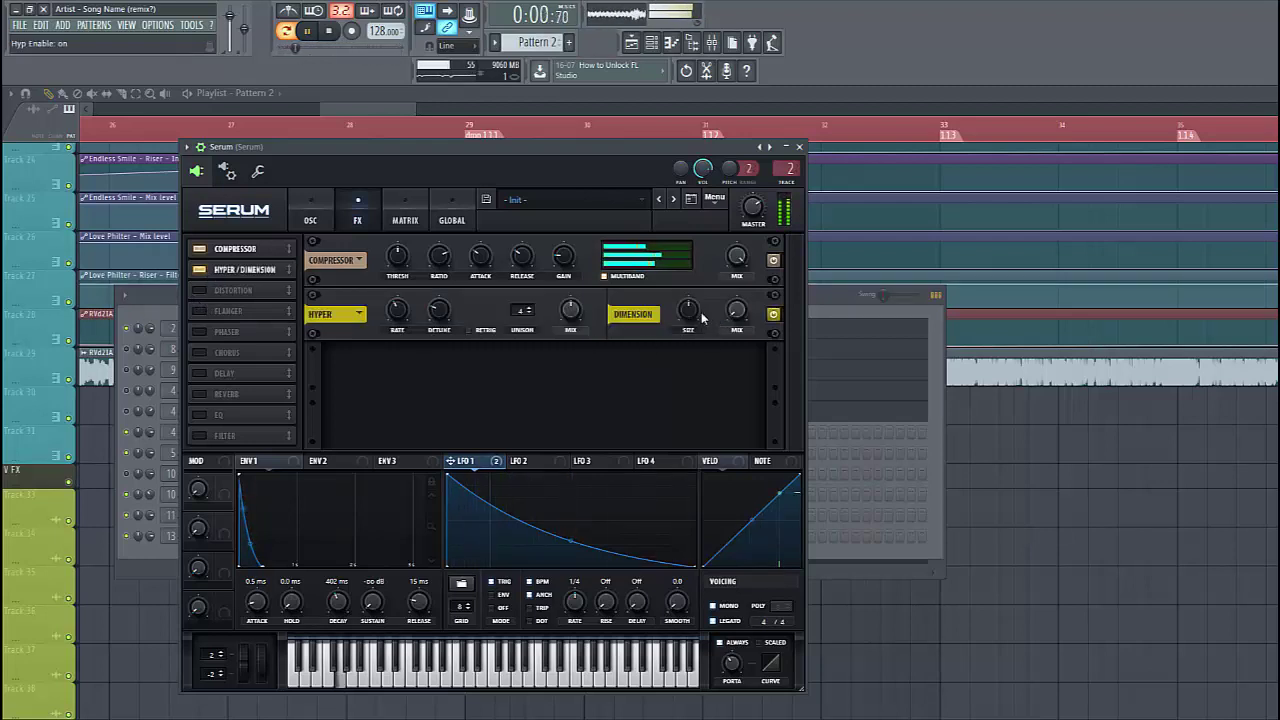
{"action": "mouse_move", "coordinate": [736, 311]}
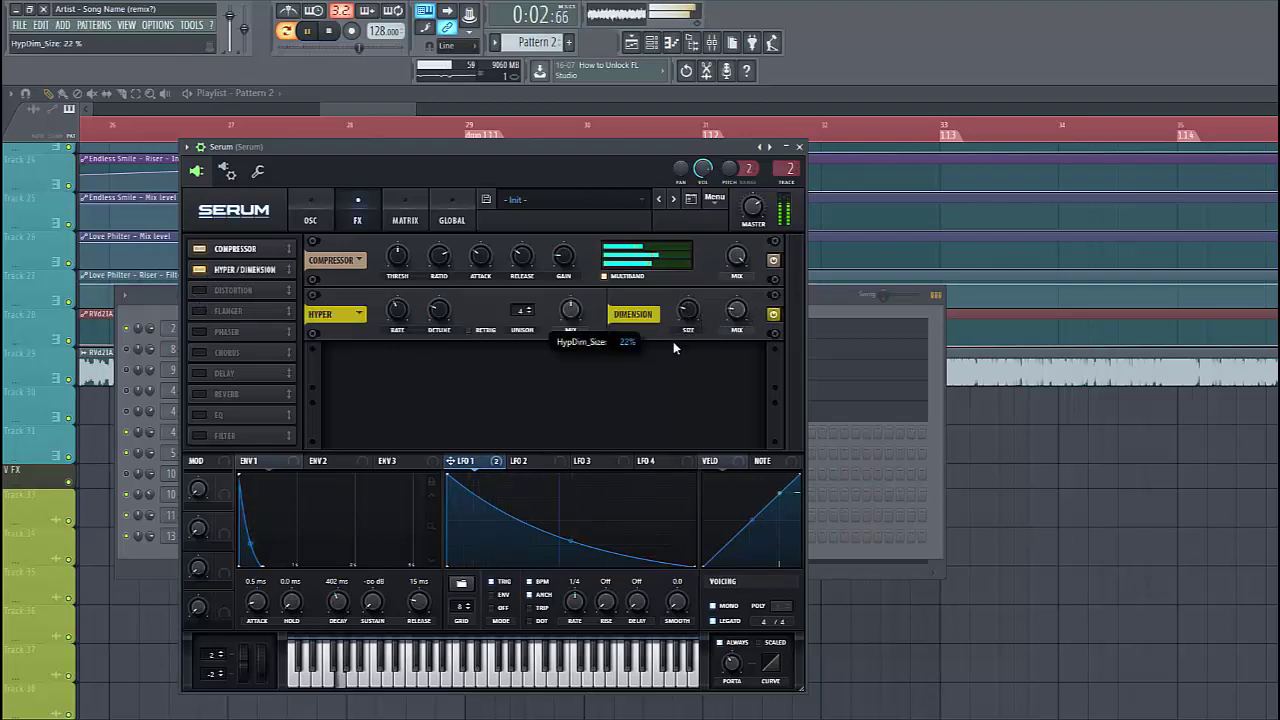
{"action": "mouse_move", "coordinate": [571, 310]}
{"action": "left_click_drag", "start_coordinate": [572, 310], "coordinate": [550, 451]}
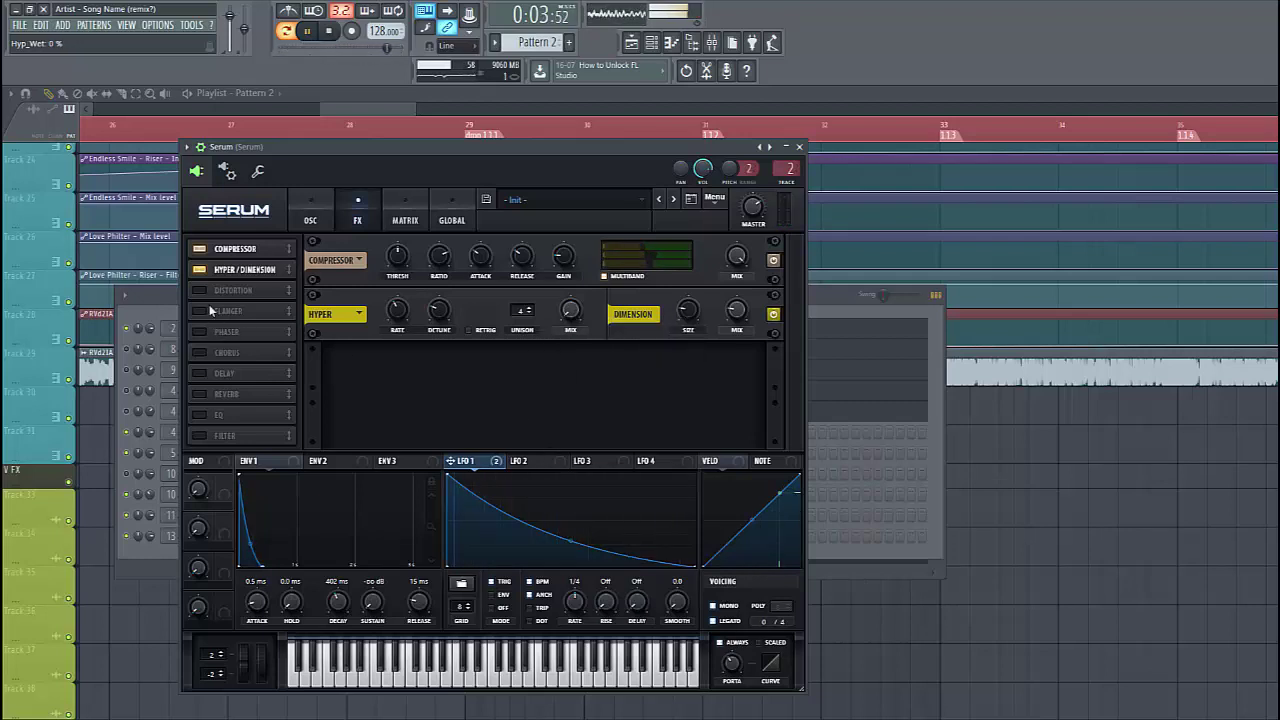
Enable Asym distortion at 68% drive, start playback, and lower its mix to about 78%
{"action": "left_click", "coordinate": [203, 292]}
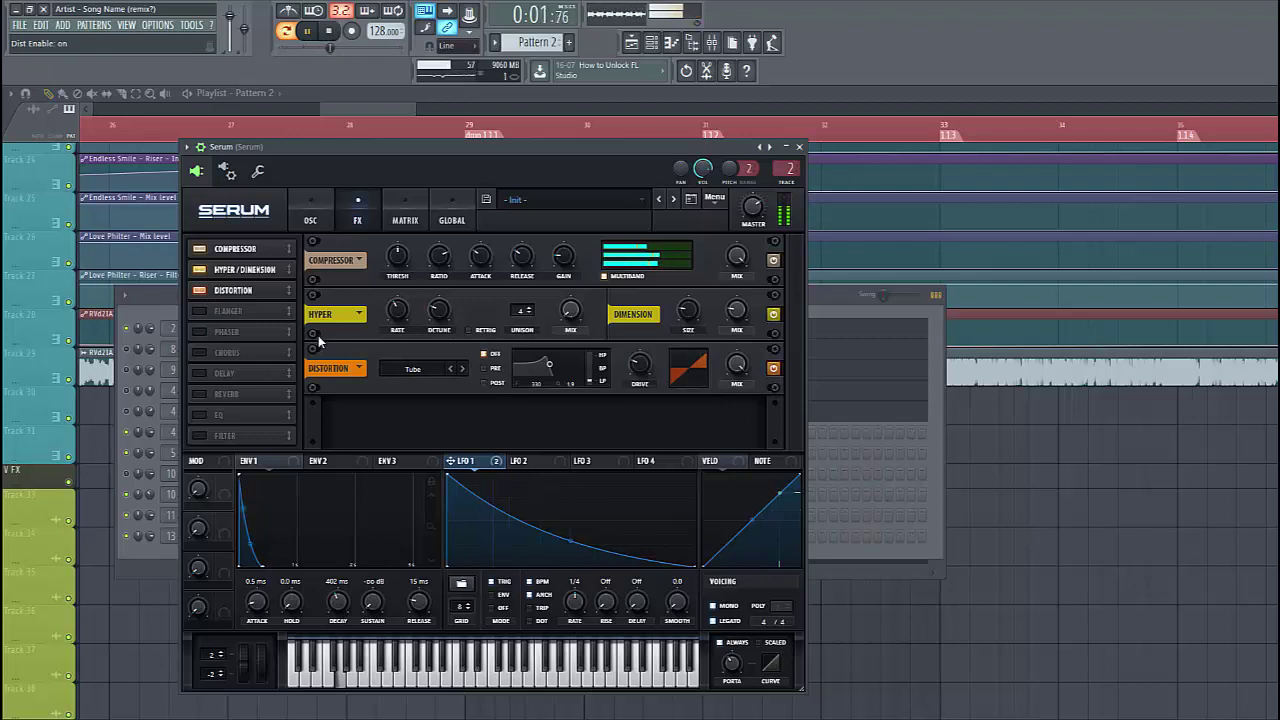
{"action": "left_click", "coordinate": [413, 369]}
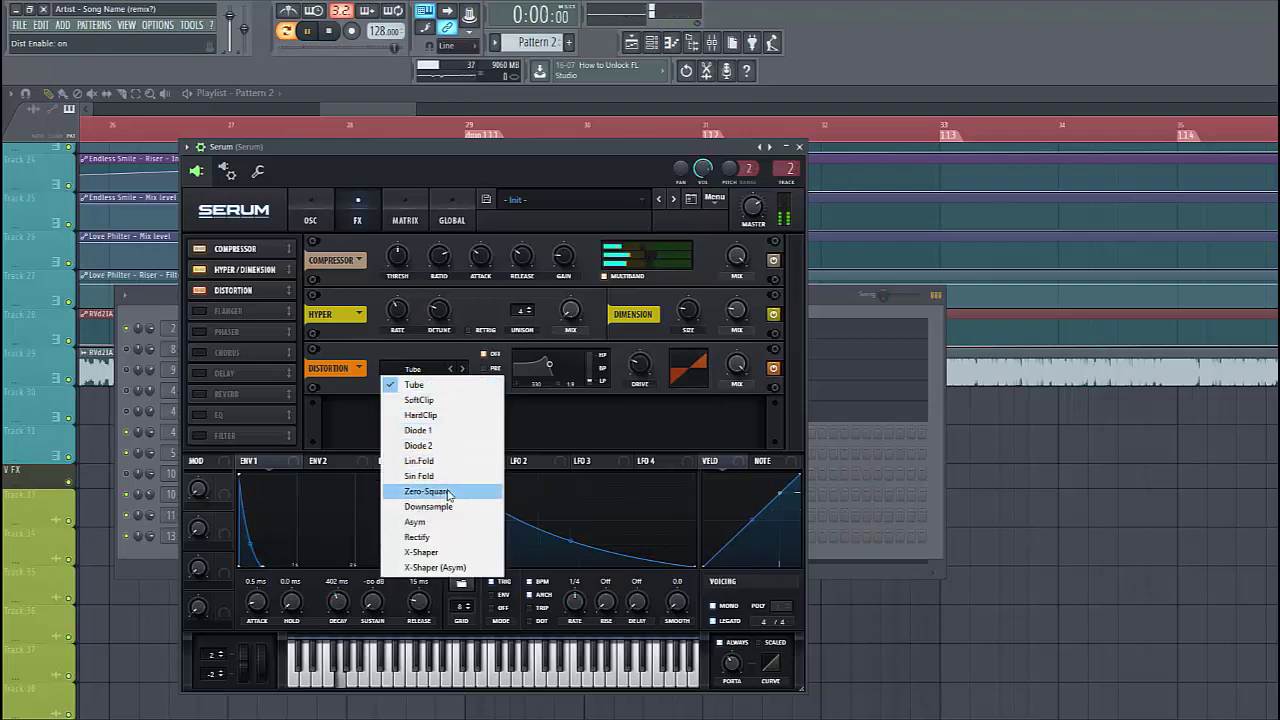
{"action": "left_click", "coordinate": [443, 522]}
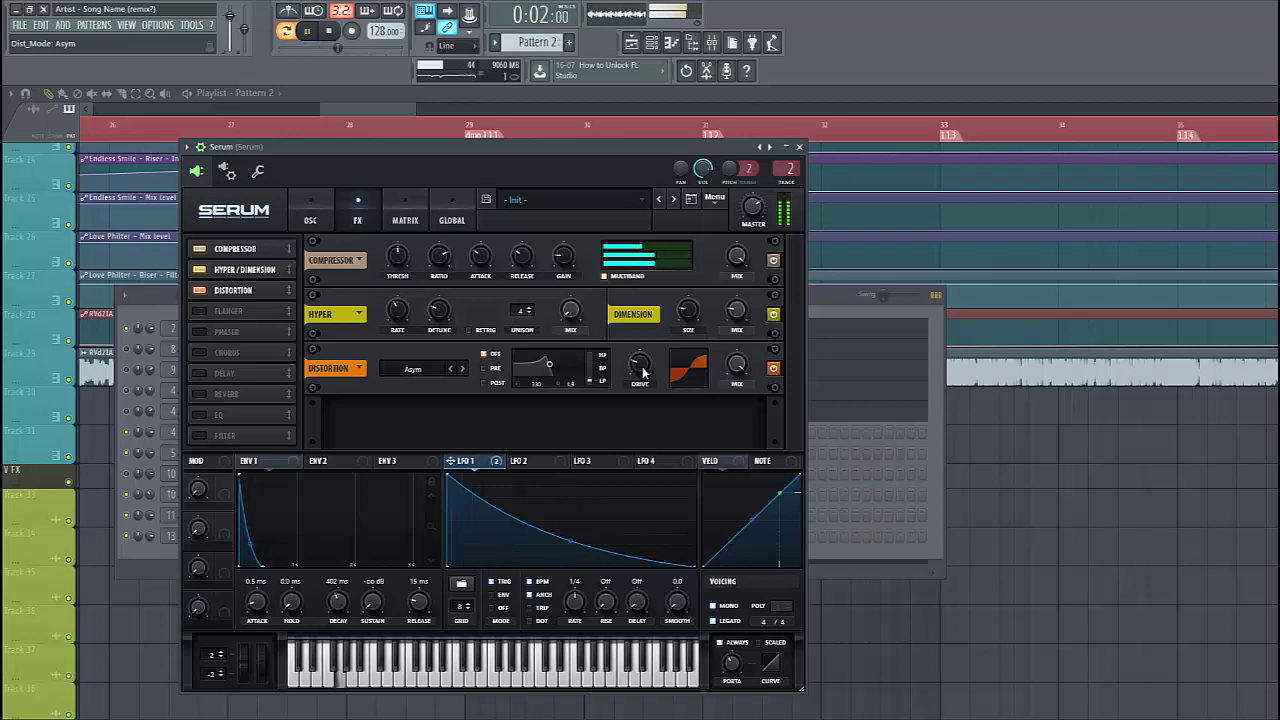
{"action": "left_click_drag", "start_coordinate": [641, 373], "coordinate": [659, 319]}
{"action": "key", "text": "space"}
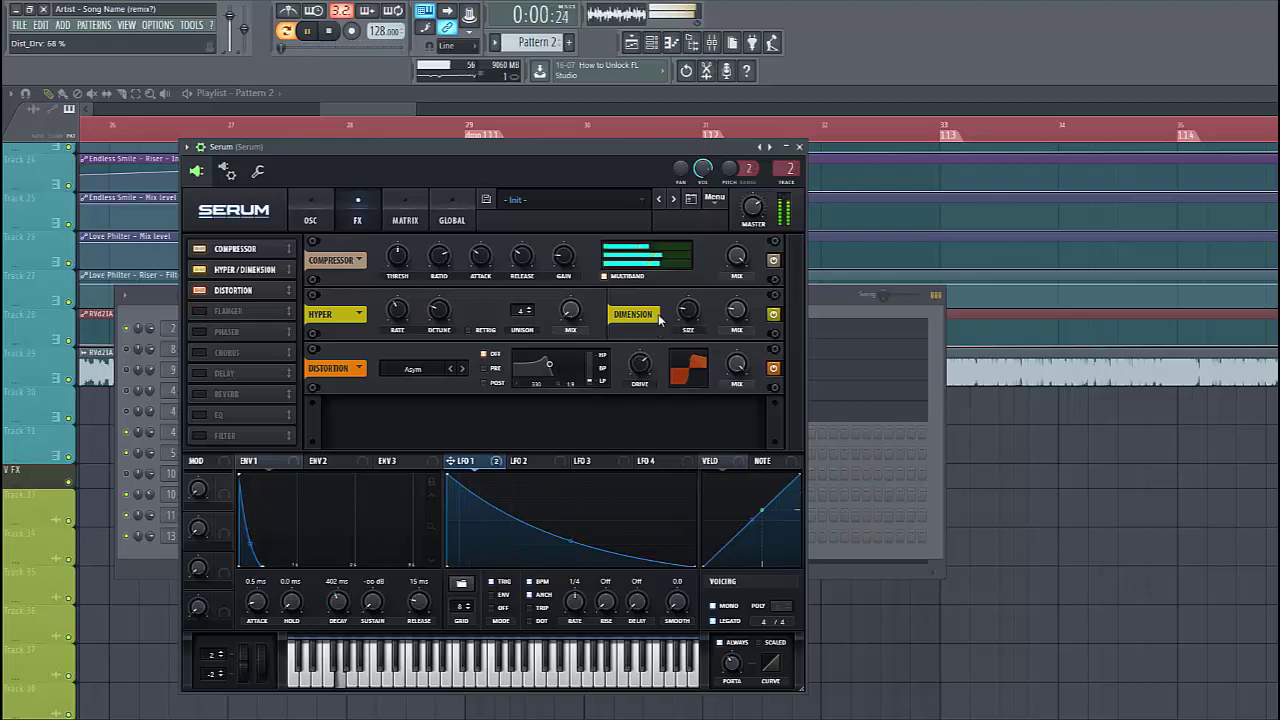
{"action": "left_click_drag", "start_coordinate": [722, 369], "coordinate": [715, 464]}
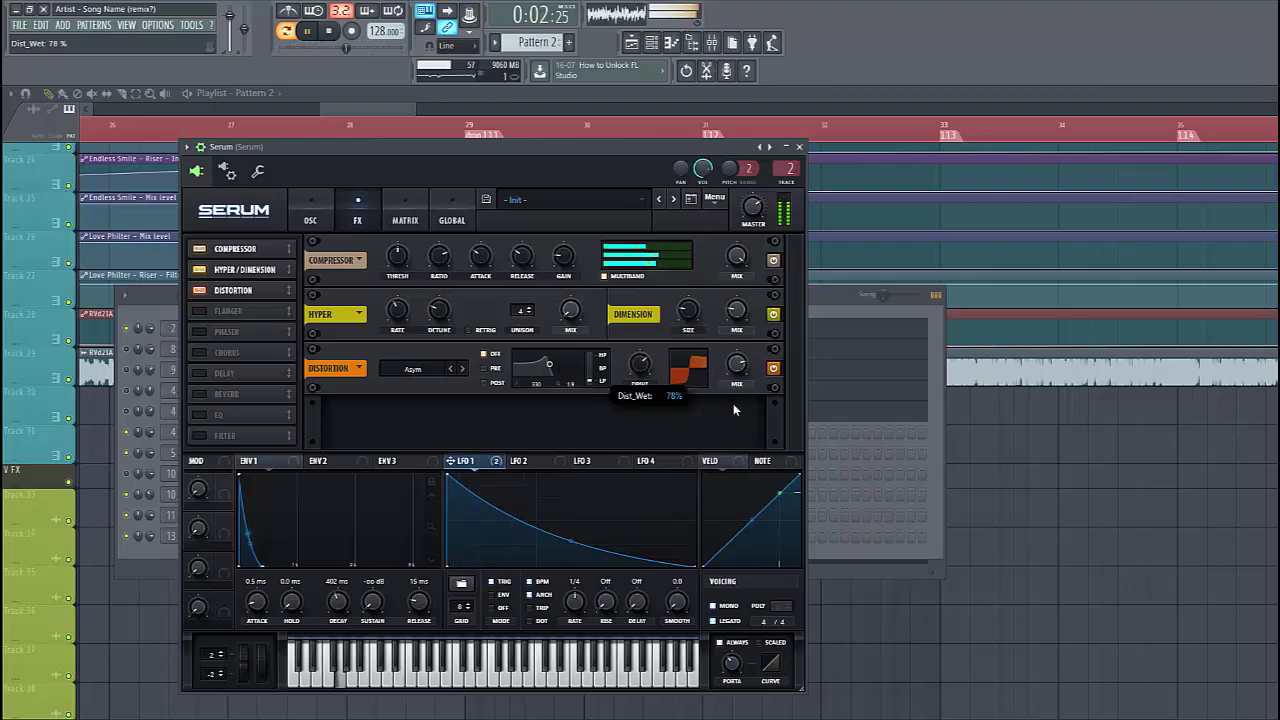
Enable the EQ with its high band at 7.2 dB, plus an MG Low 24 filter with cutoff modulated by LFO 1
{"action": "left_click", "coordinate": [202, 414]}
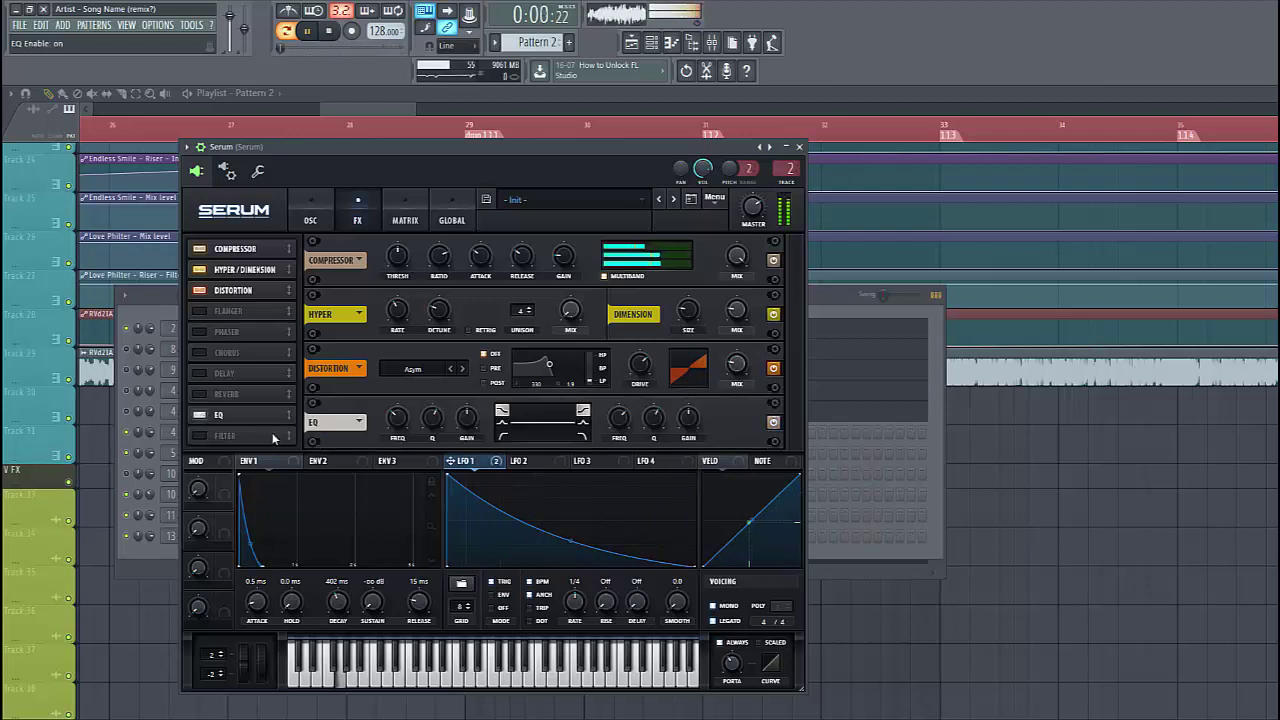
{"action": "left_click_drag", "start_coordinate": [657, 437], "coordinate": [657, 420]}
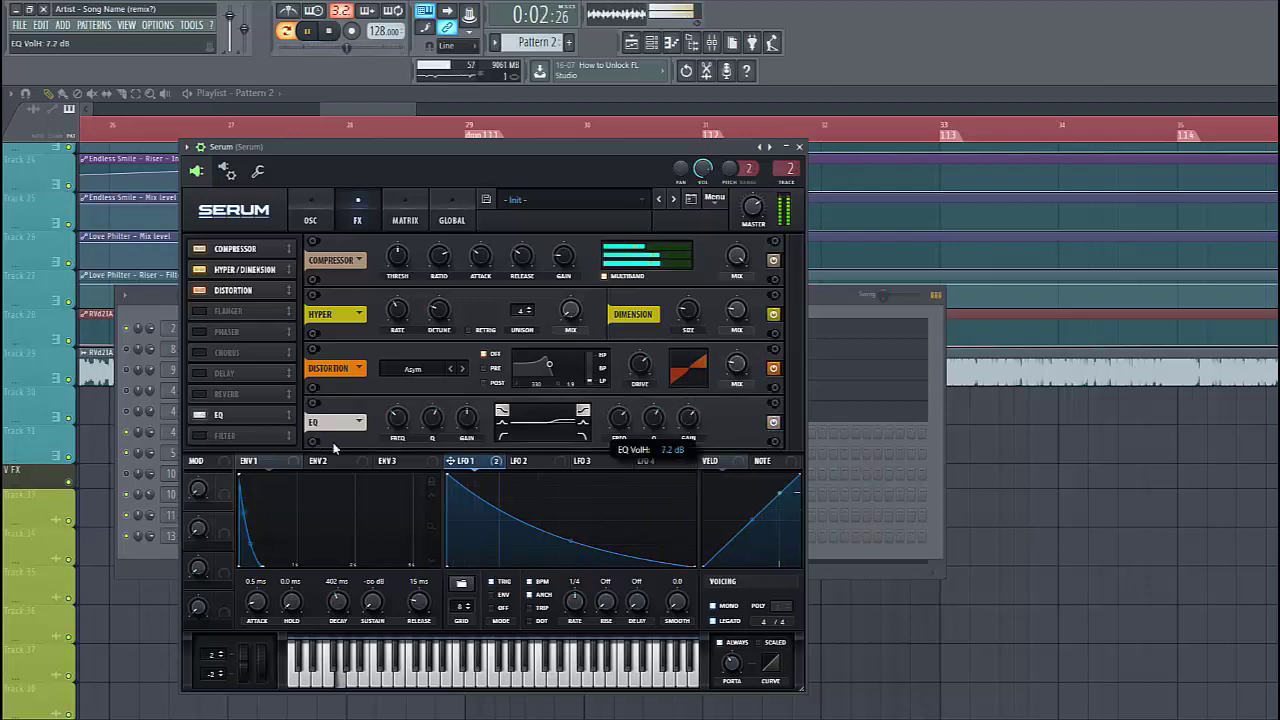
{"action": "left_click", "coordinate": [200, 436]}
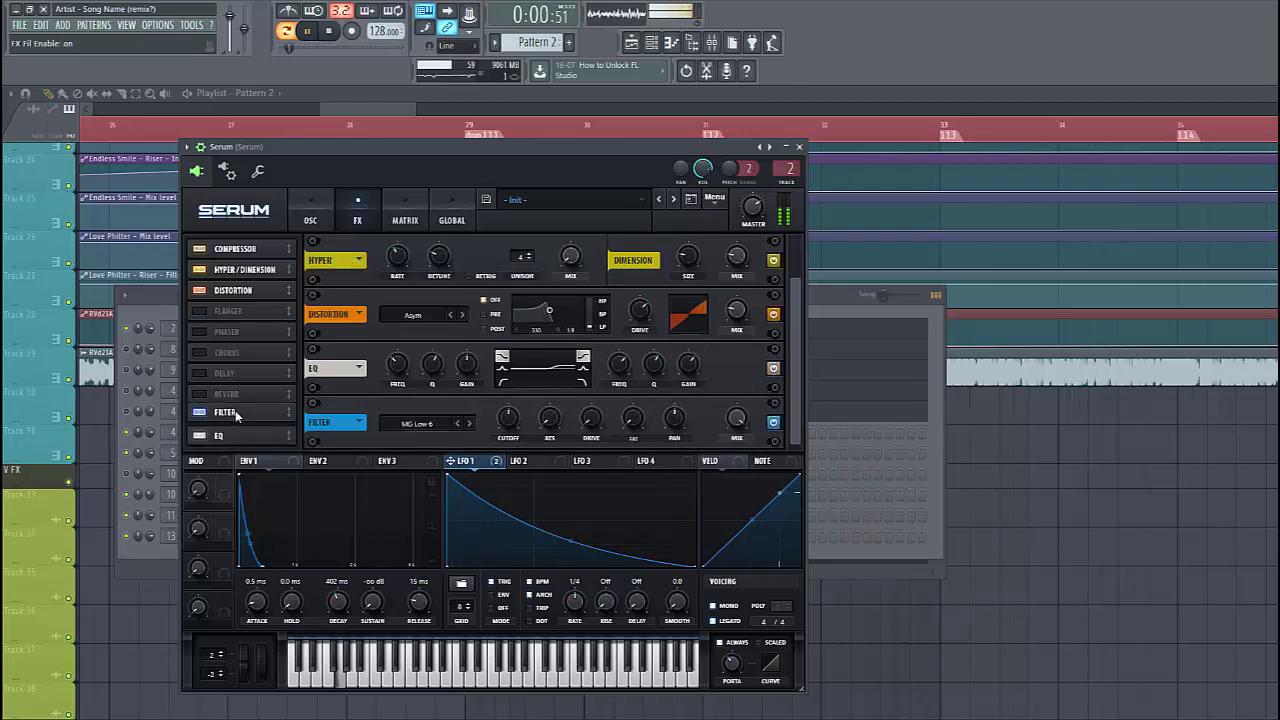
{"action": "left_click", "coordinate": [469, 369]}
{"action": "left_click", "coordinate": [469, 369]}
{"action": "left_click", "coordinate": [469, 369]}
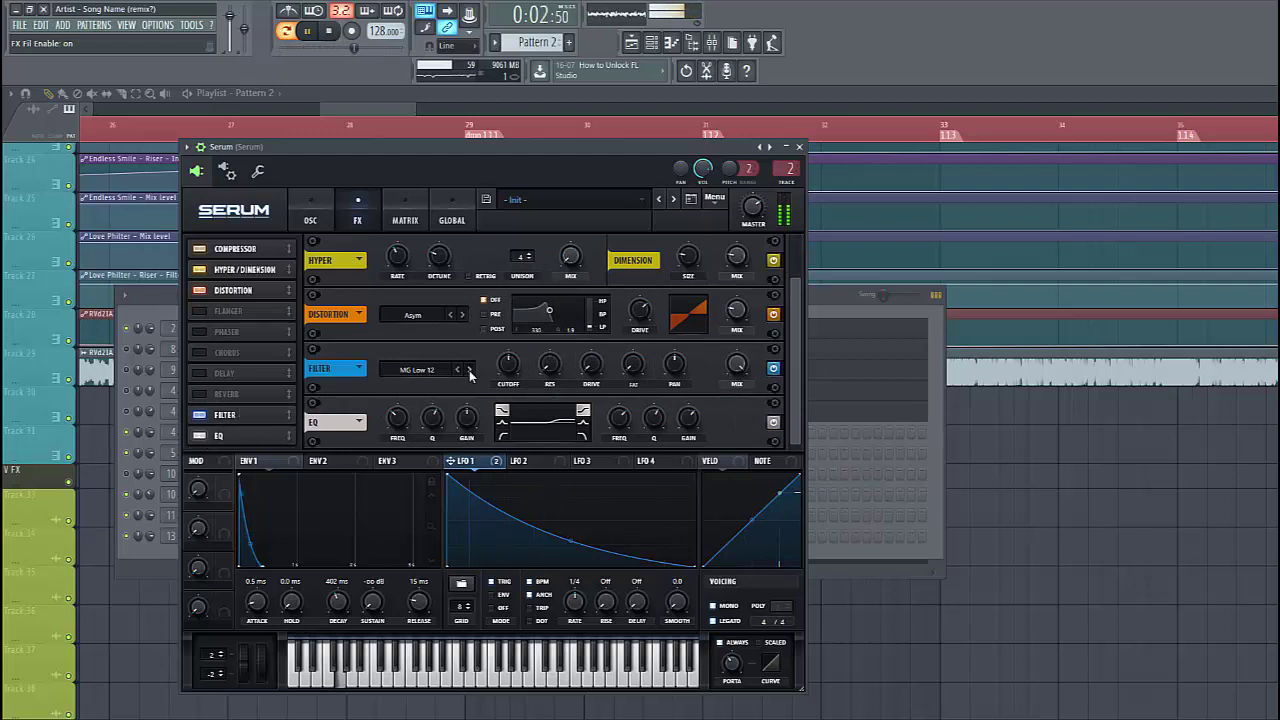
{"action": "left_click_drag", "start_coordinate": [452, 462], "coordinate": [506, 362]}
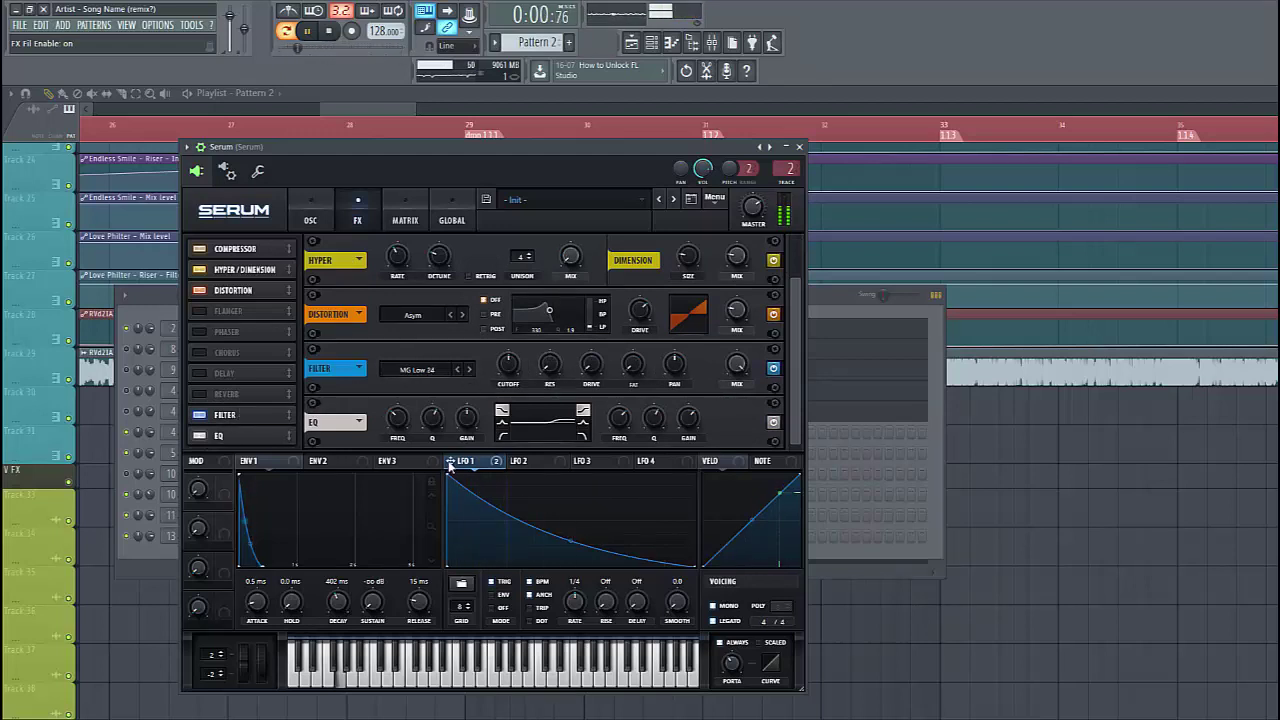
Check the LFO 1 routing in the MATRIX tab, then return to the FX page
{"action": "left_click", "coordinate": [405, 218]}
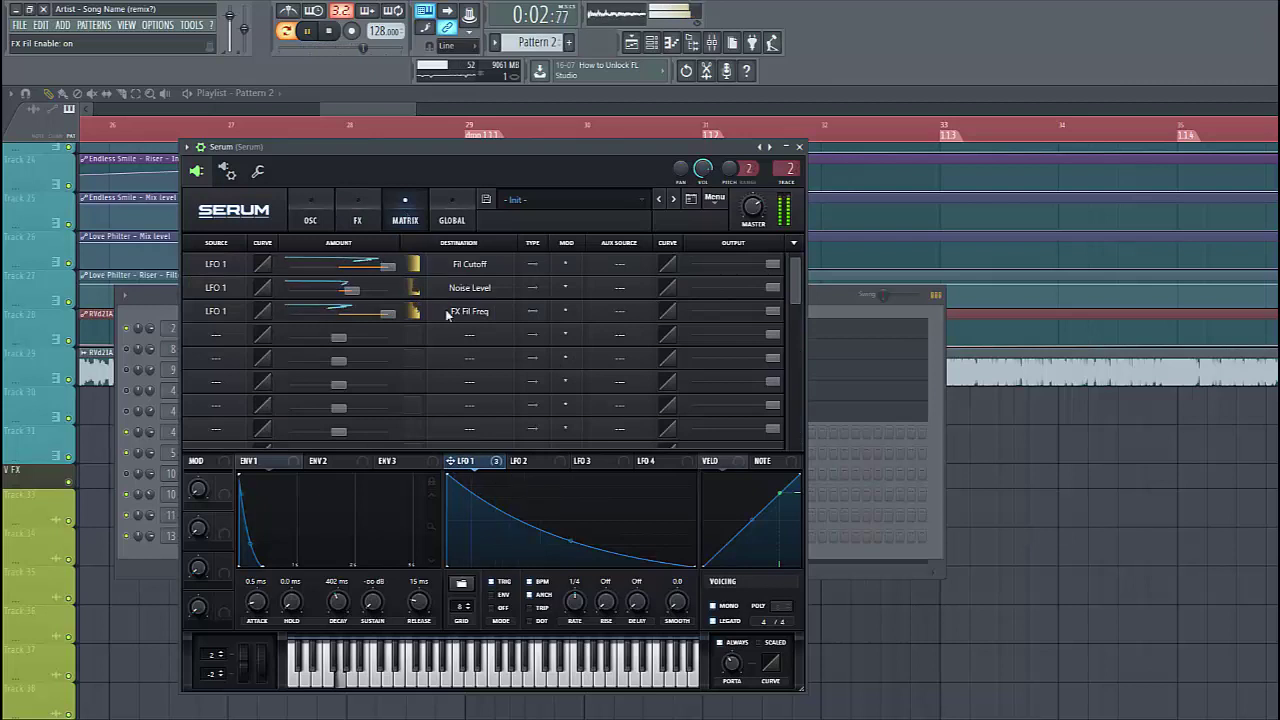
{"action": "left_click", "coordinate": [331, 214]}
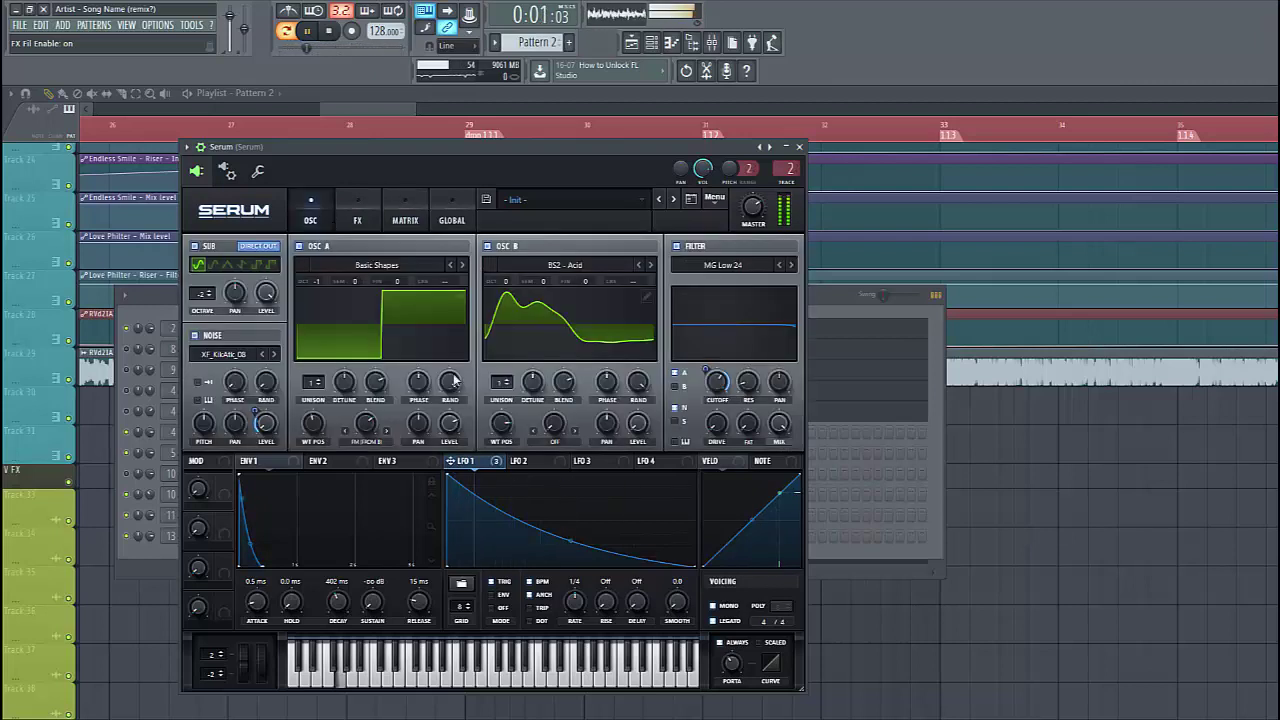
{"action": "left_click", "coordinate": [357, 204]}
{"action": "mouse_move", "coordinate": [508, 364]}
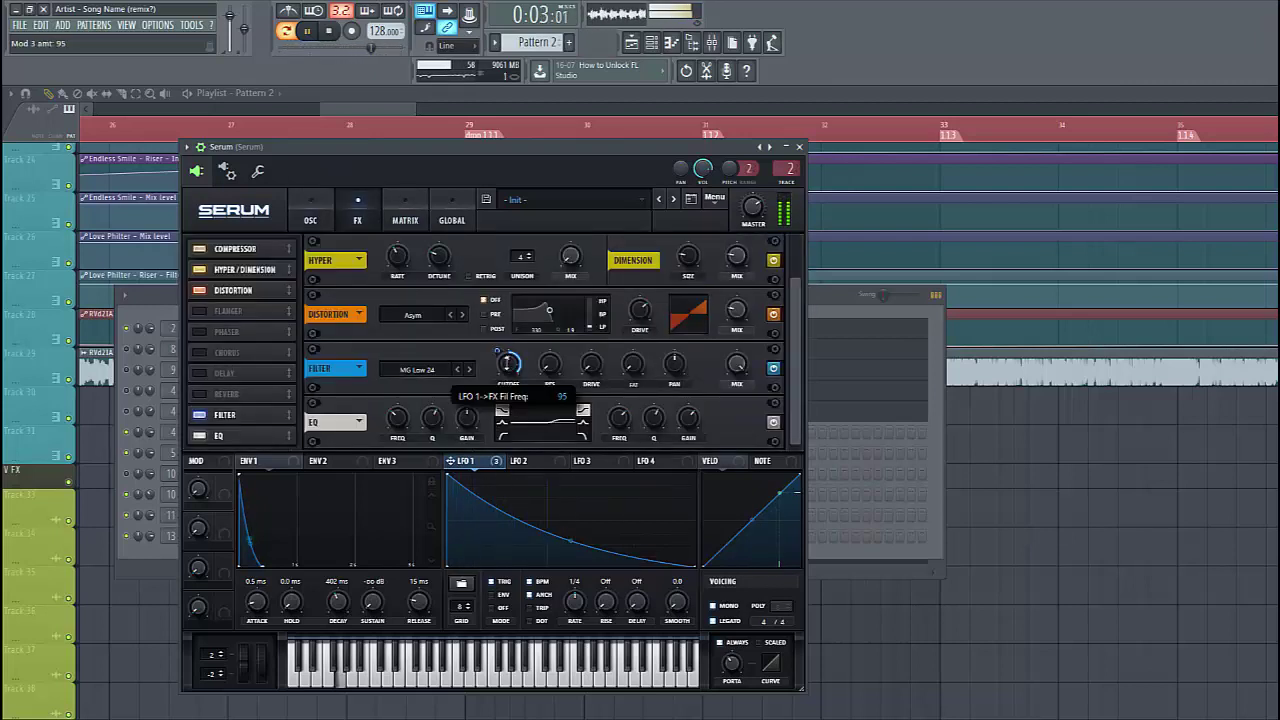
Set LFO 1's cutoff modulation to full amount, raise the cutoff, and set filter drive to 19%
{"action": "left_click_drag", "start_coordinate": [500, 354], "coordinate": [500, 330]}
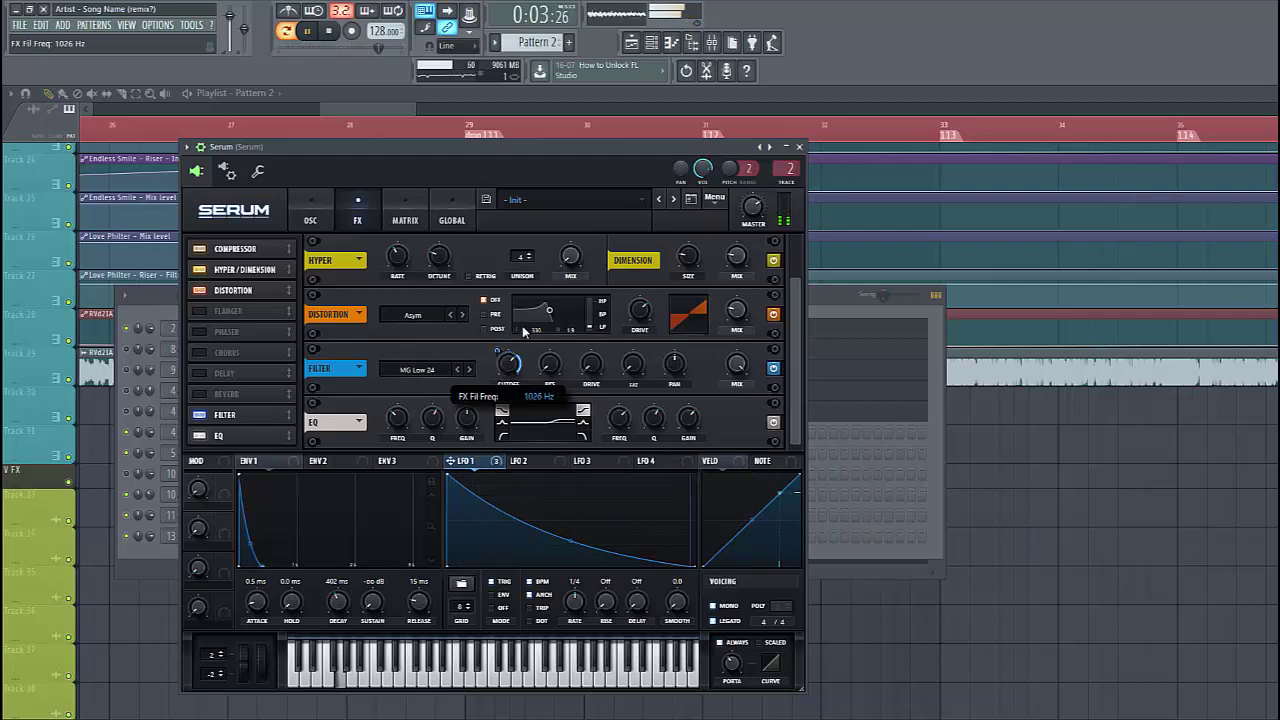
{"action": "left_click_drag", "start_coordinate": [511, 366], "coordinate": [520, 346]}
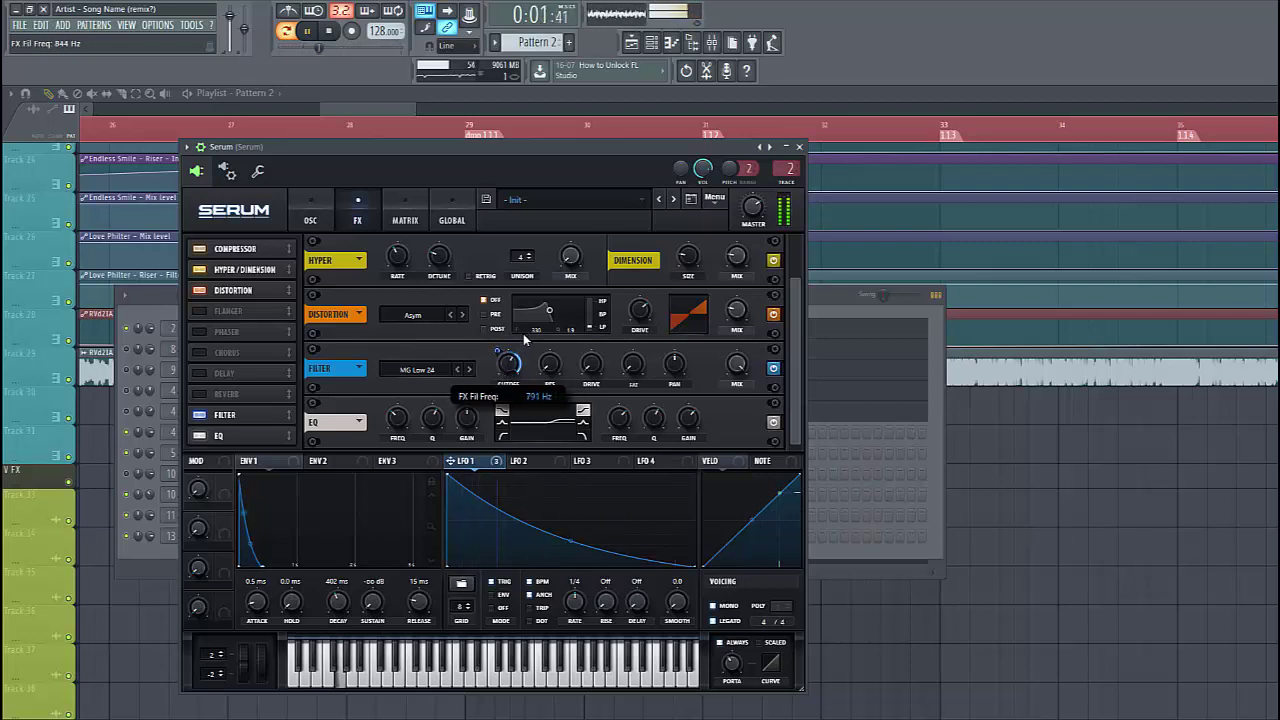
{"action": "mouse_move", "coordinate": [591, 364]}
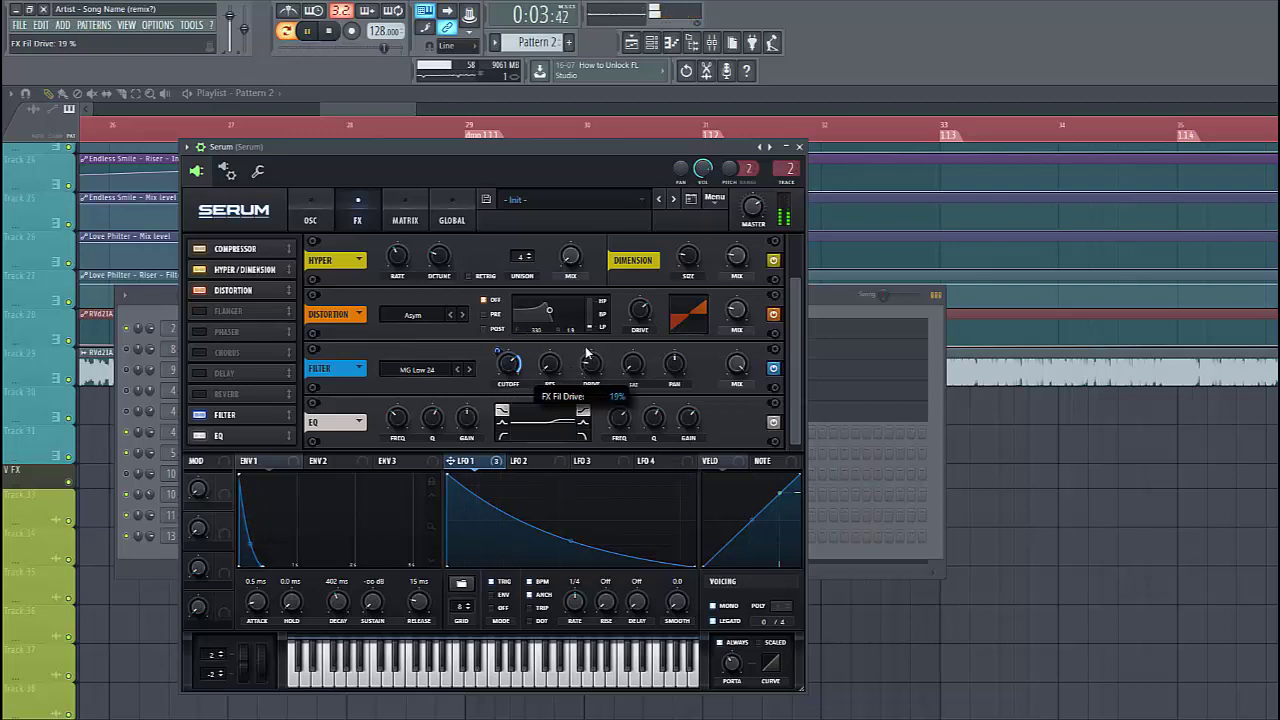
{"action": "left_click_drag", "start_coordinate": [592, 347], "coordinate": [564, 555]}
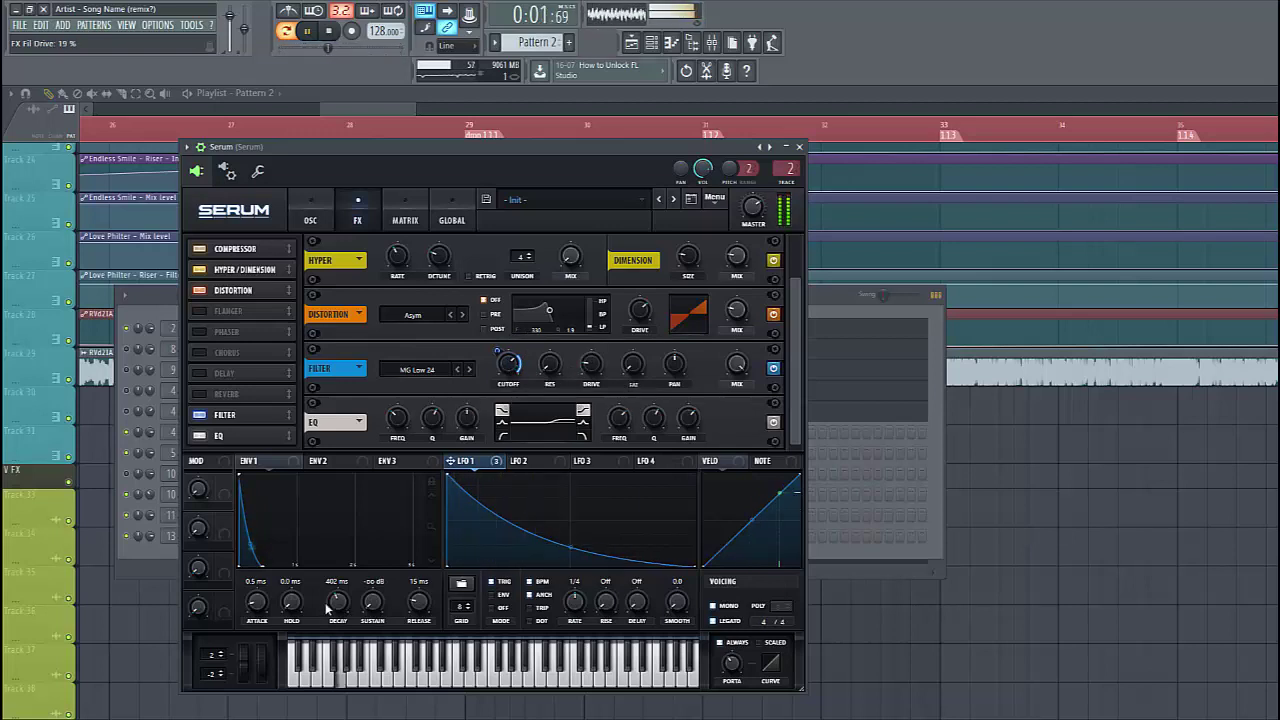
Shorten the ENV 1 decay to about 250 ms
{"action": "mouse_move", "coordinate": [337, 602]}
{"action": "left_mouse_down"}
{"action": "mouse_move", "coordinate": [338, 616]}
{"action": "mouse_move", "coordinate": [337, 603]}
{"action": "mouse_move", "coordinate": [368, 600]}
{"action": "left_mouse_up"}
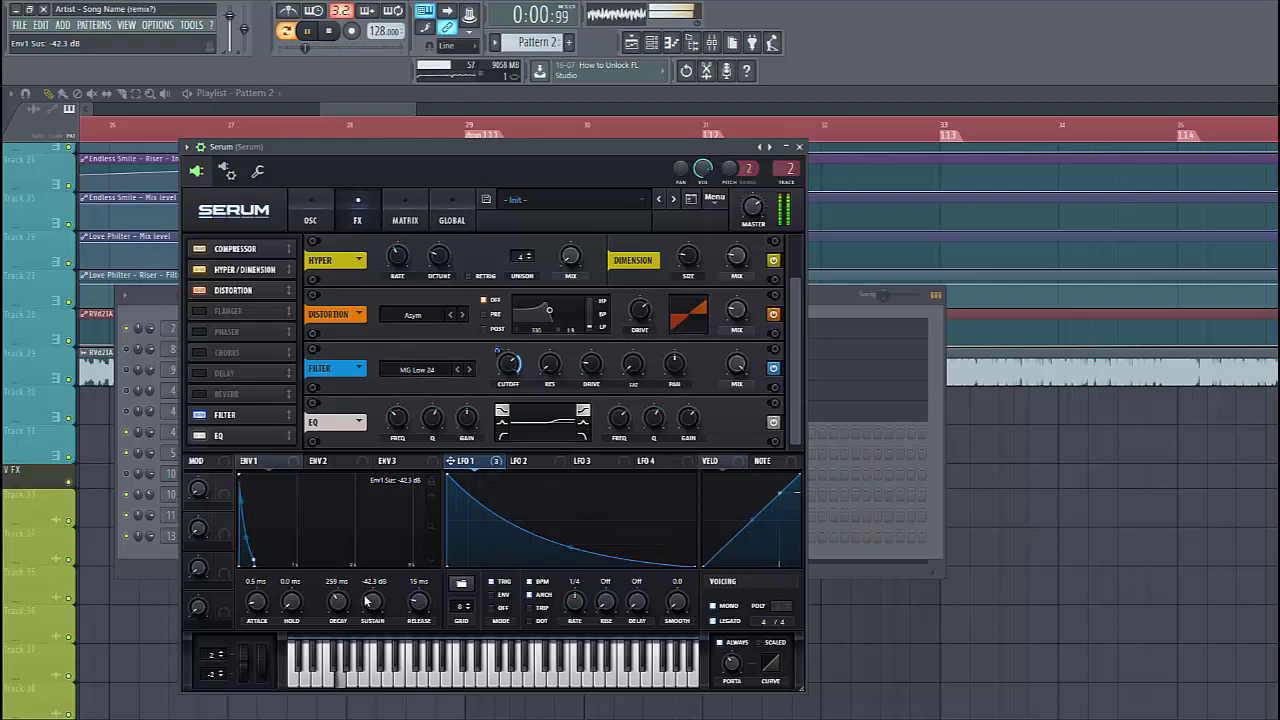
Pause the song and turn on 'Wait for input to start playing'
{"action": "left_click", "coordinate": [309, 31]}
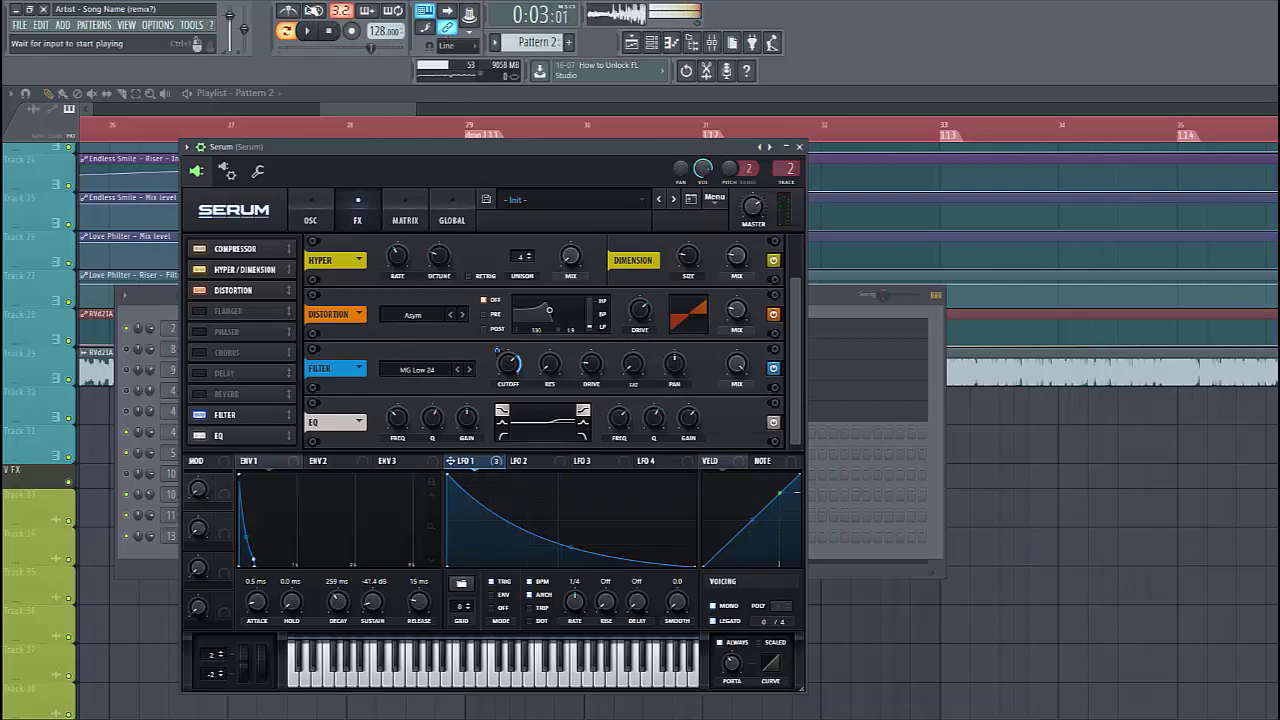
{"action": "left_click", "coordinate": [312, 11]}
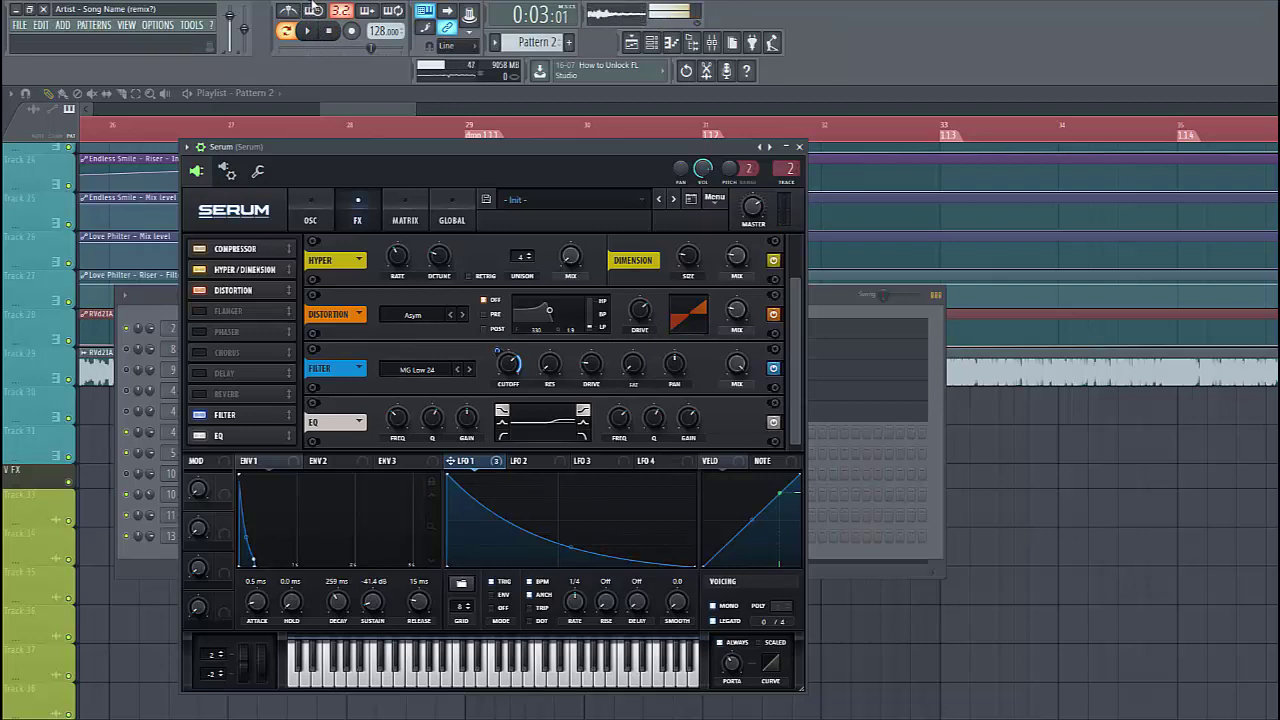
{"action": "left_click", "coordinate": [314, 10]}
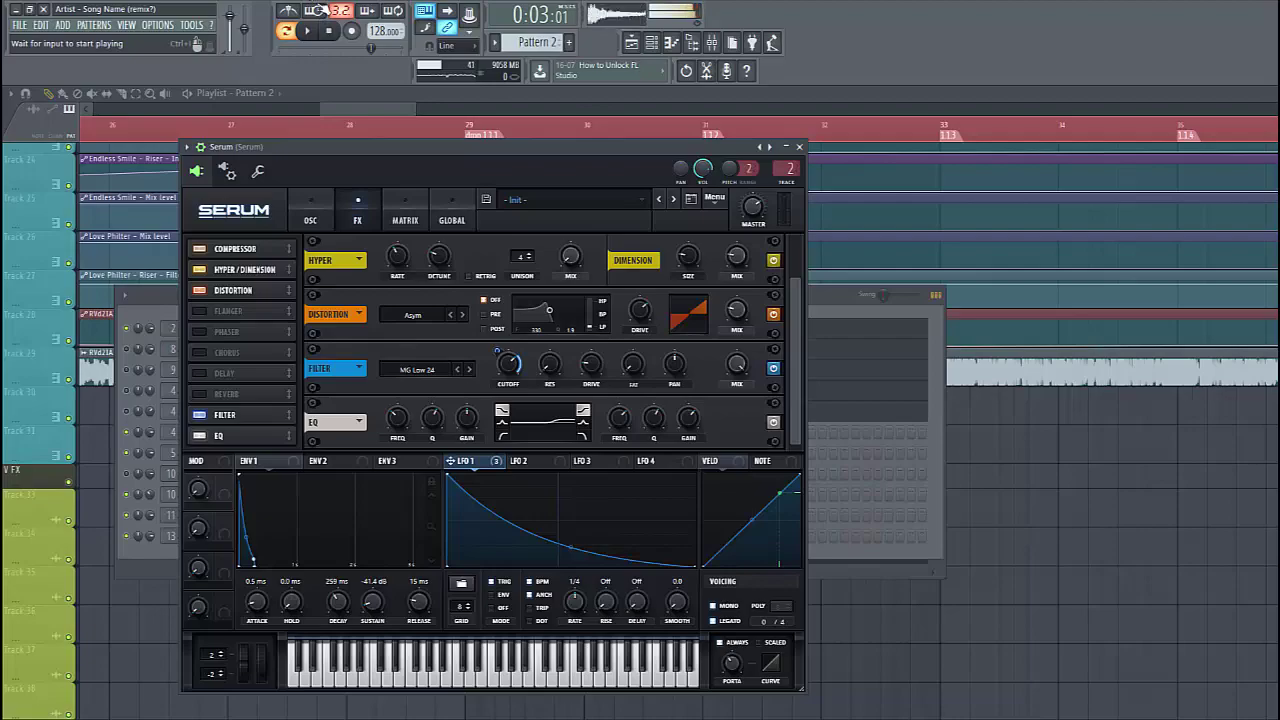